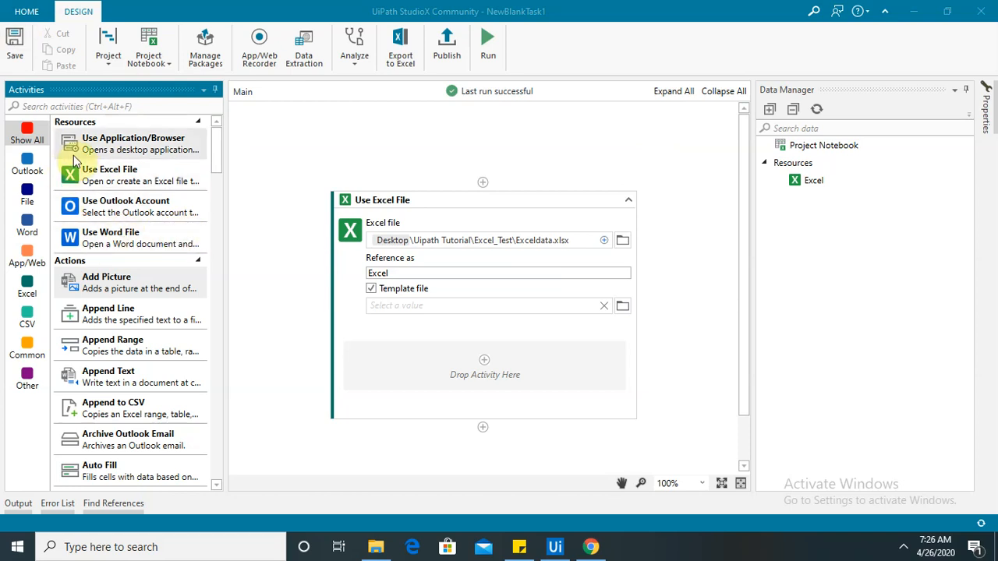
Review the new Blank Task settings on the start page, cancel project creation and reopen the NewBlankTask1 project
click(23, 14)
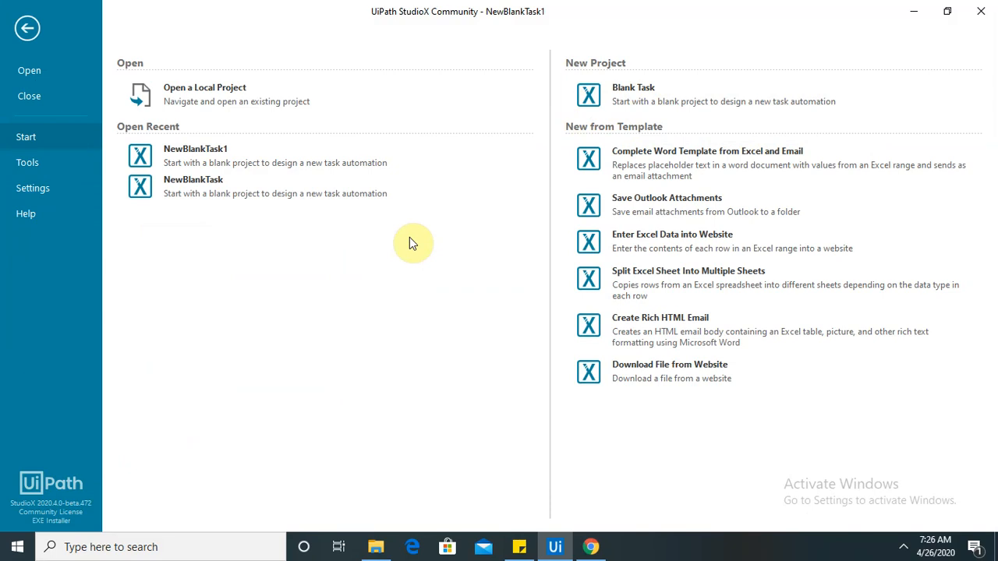
click(722, 106)
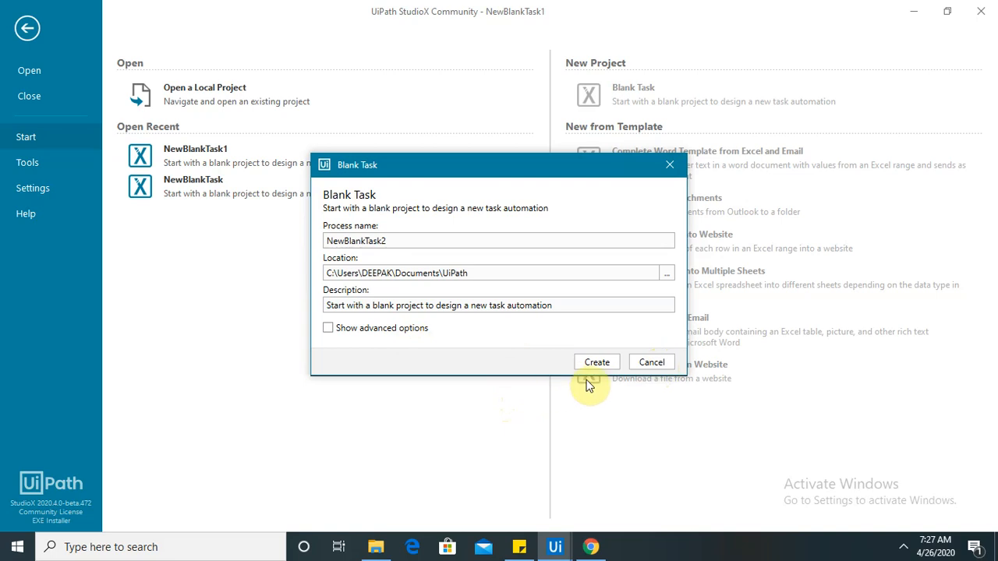
click(651, 363)
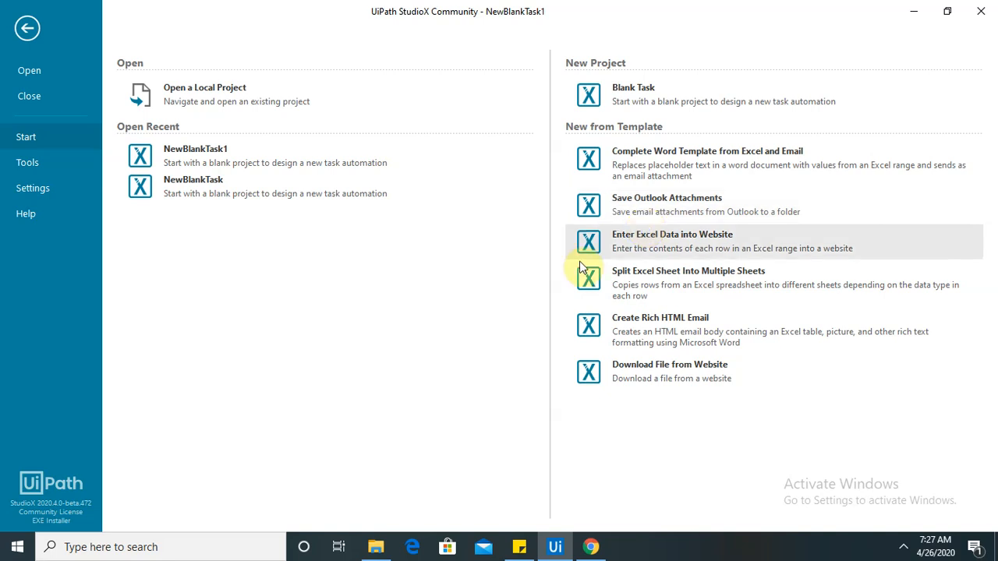
click(275, 163)
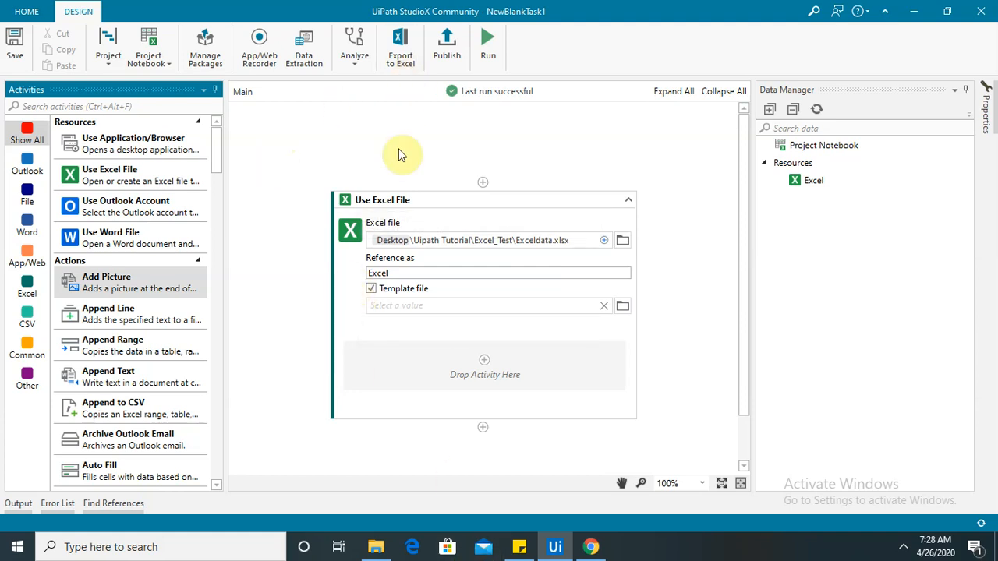
Switch to File Explorer and view RuntimeExecutionError_Template from the NewBlankTask folder in Google Chrome
click(375, 546)
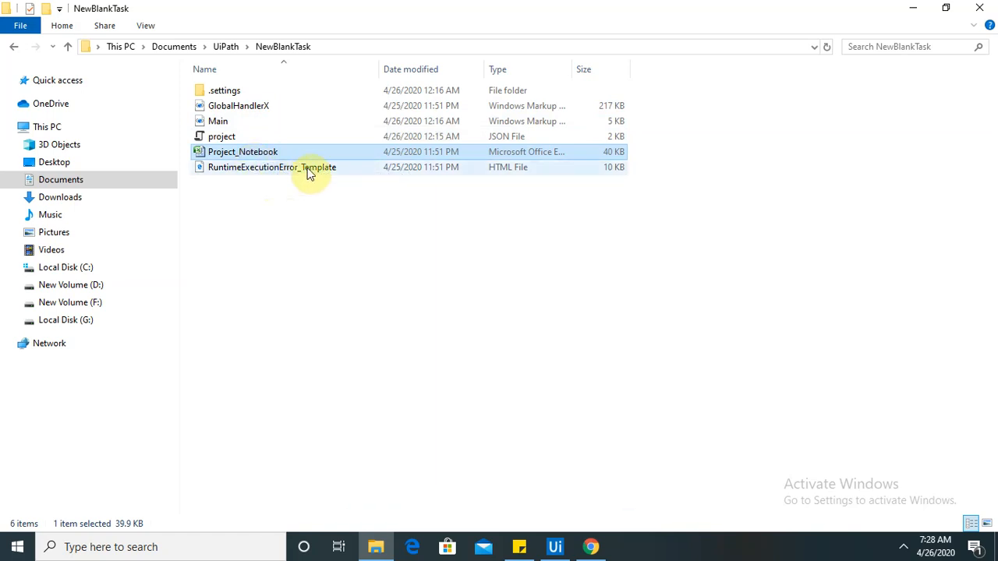
click(593, 544)
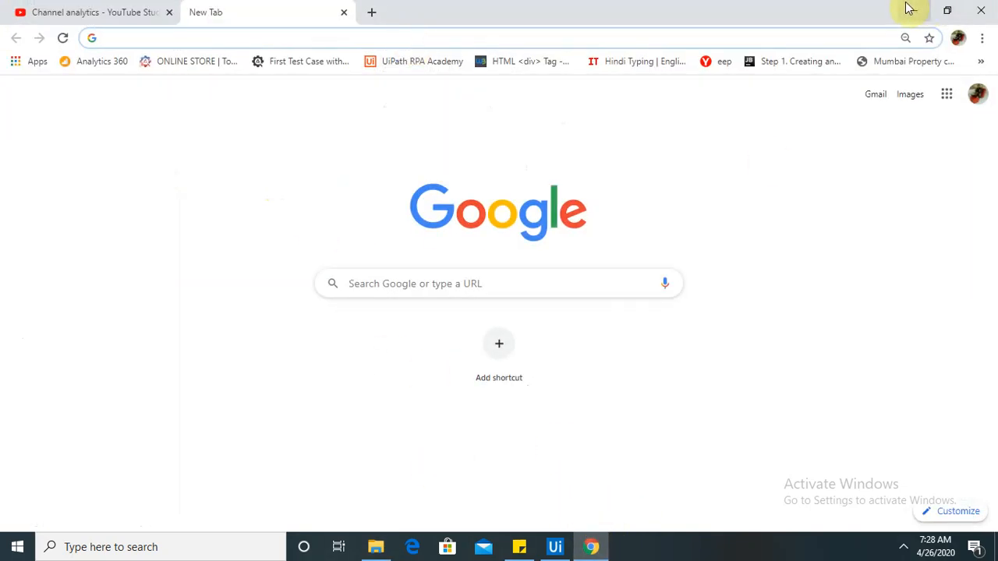
click(907, 11)
click(232, 168)
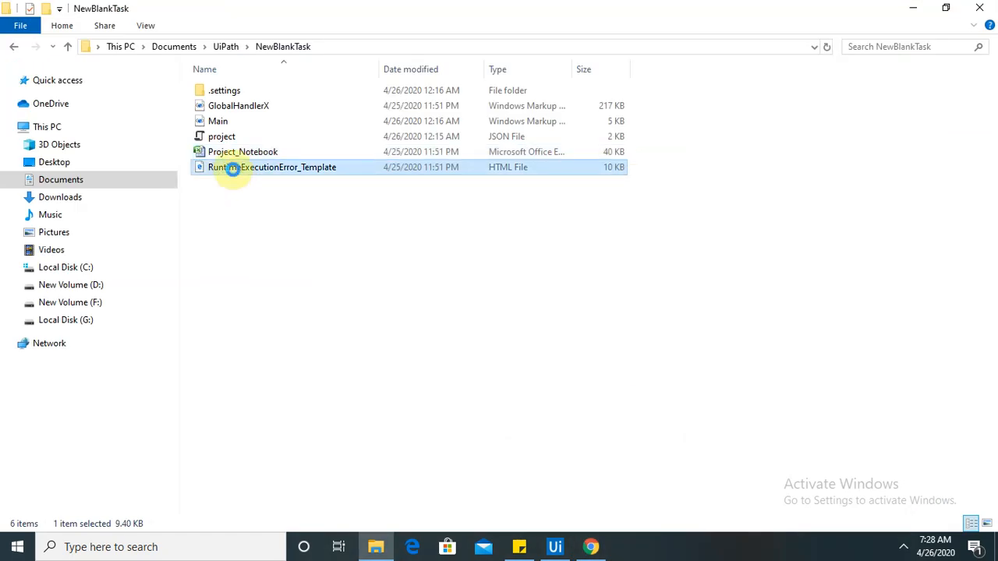
right_click(233, 173)
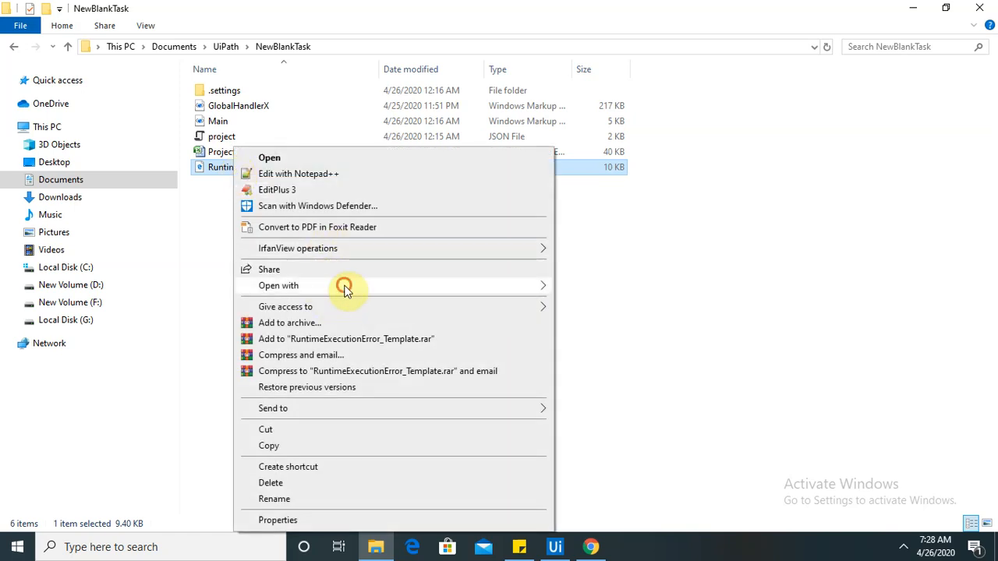
mouse_move(347, 289)
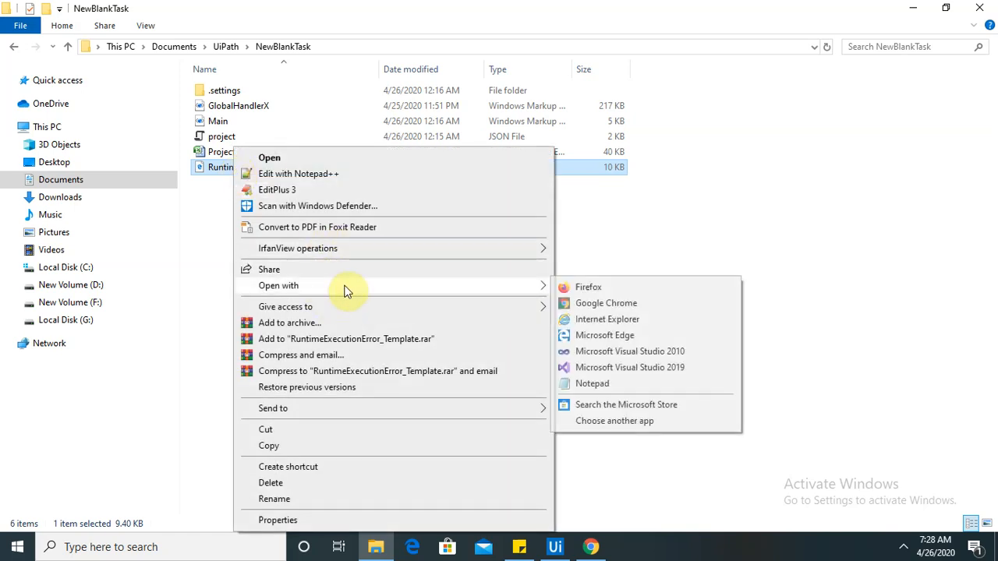
click(607, 304)
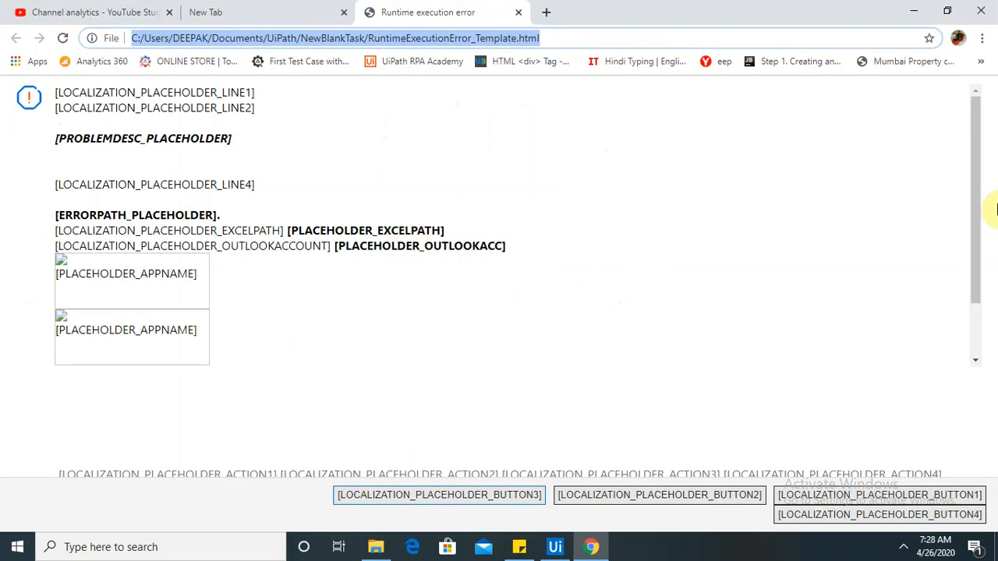
mouse_move(978, 194)
mouse_down()
mouse_move(981, 352)
mouse_move(973, 157)
mouse_up()
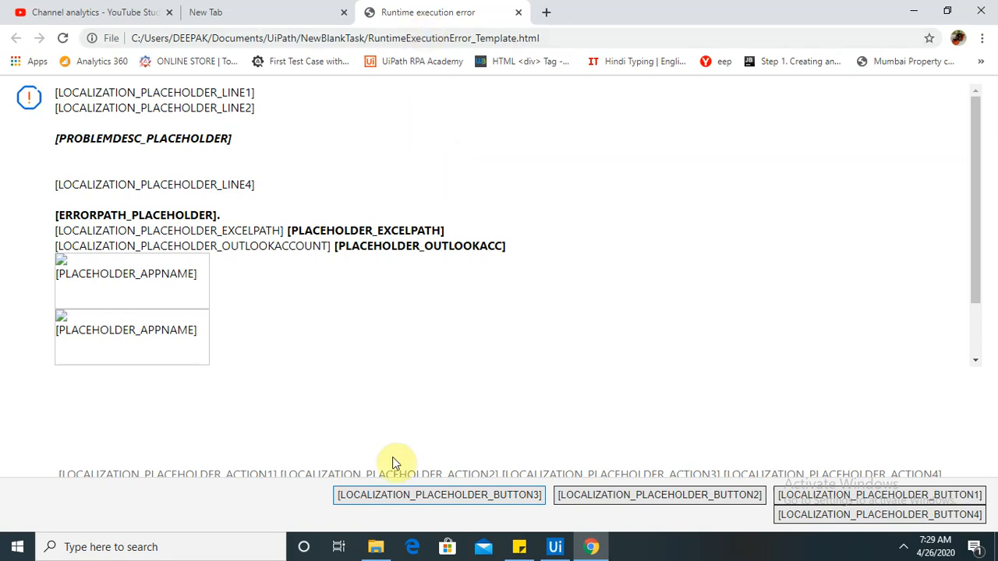
Open the Project_Notebook workbook from the NewBlankTask folder in File Explorer and read its About the Project Notebook sheet
click(364, 551)
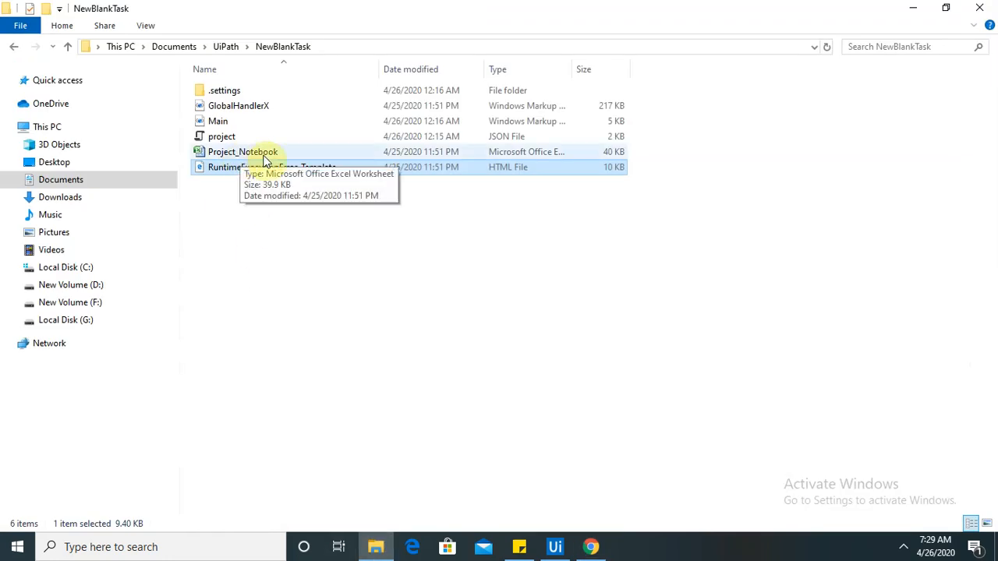
double_click(267, 153)
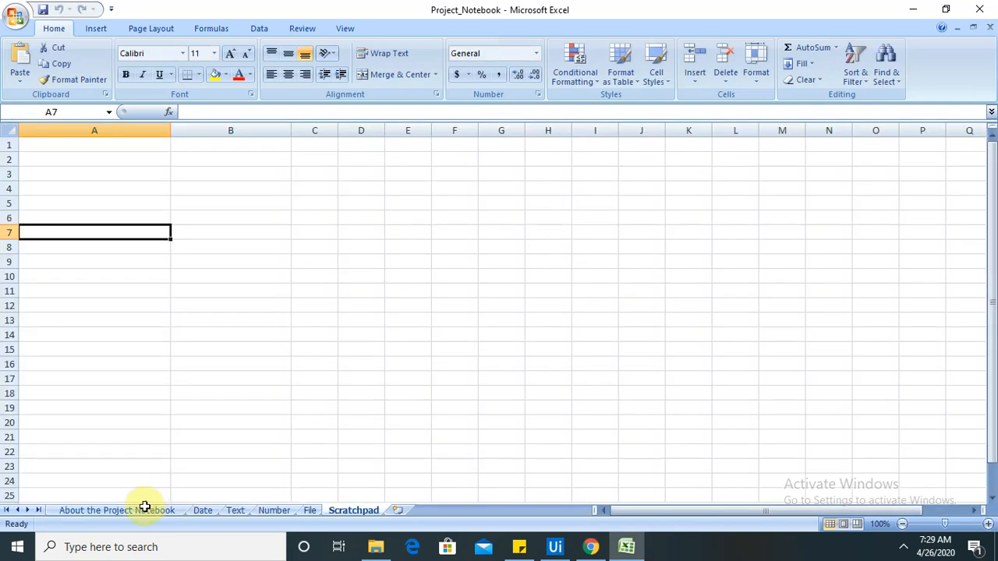
click(117, 511)
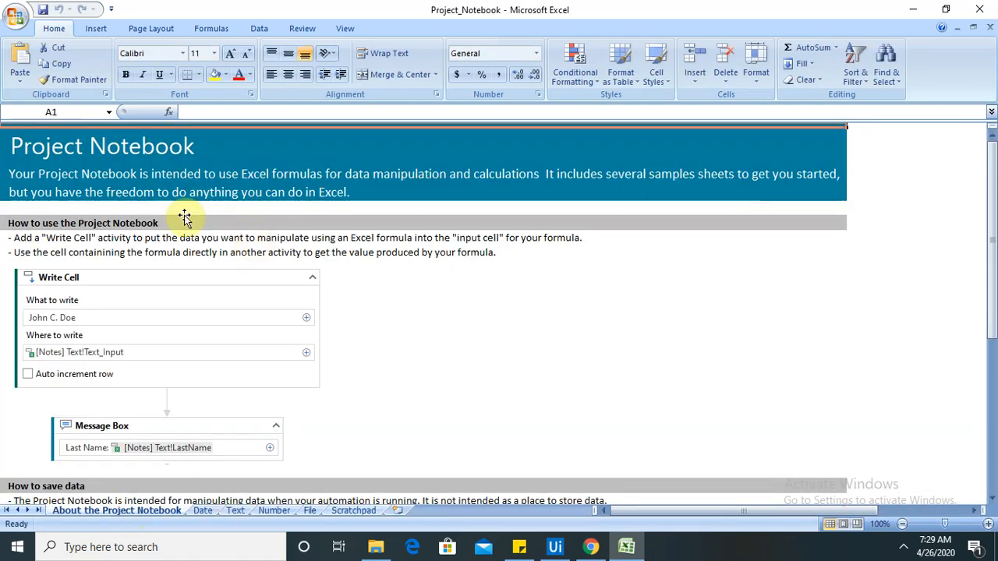
drag(993, 221, 995, 384)
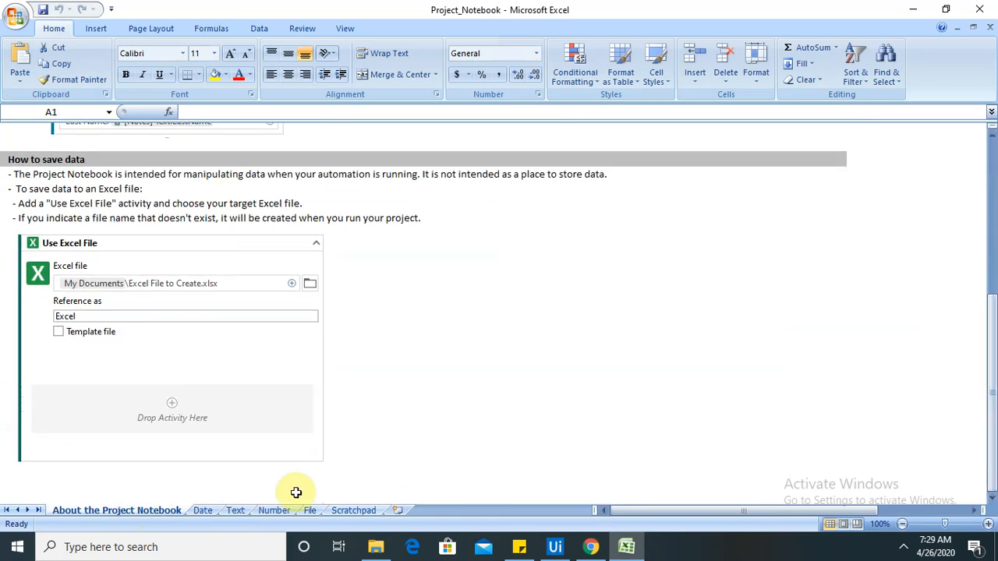
Review the notebook's Date, Text, Number, File and Scratchpad sheets and close the workbook without saving
click(205, 512)
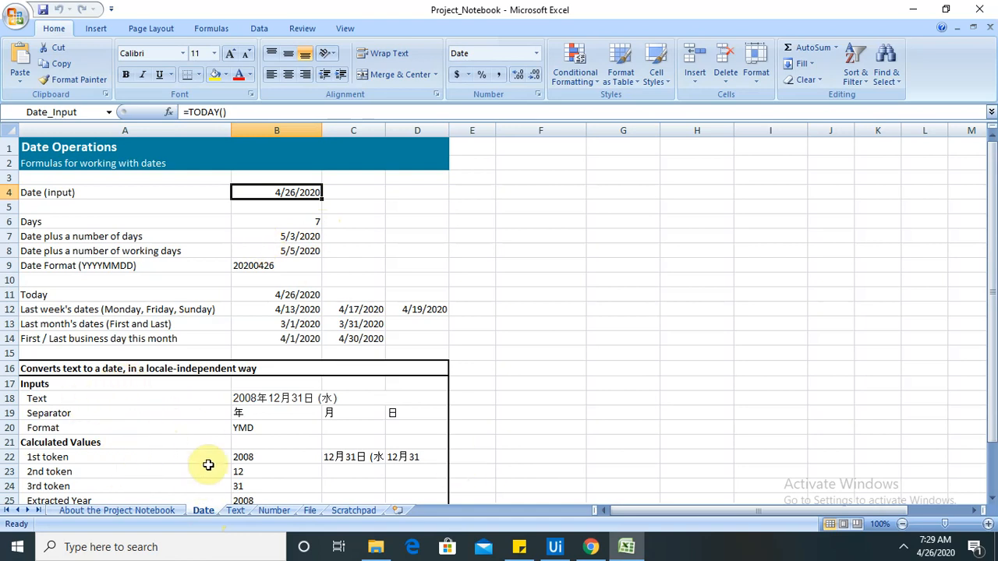
click(235, 511)
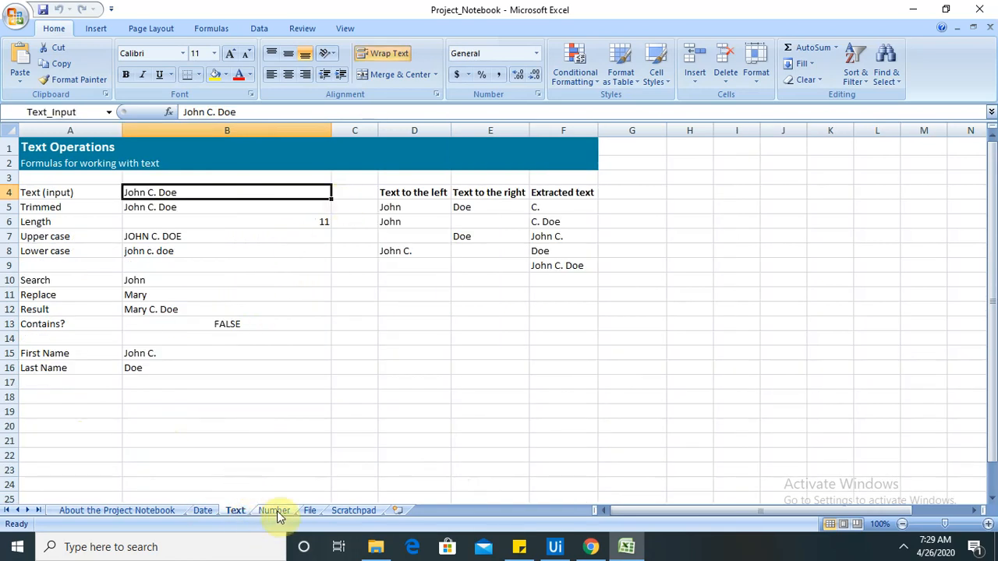
click(277, 511)
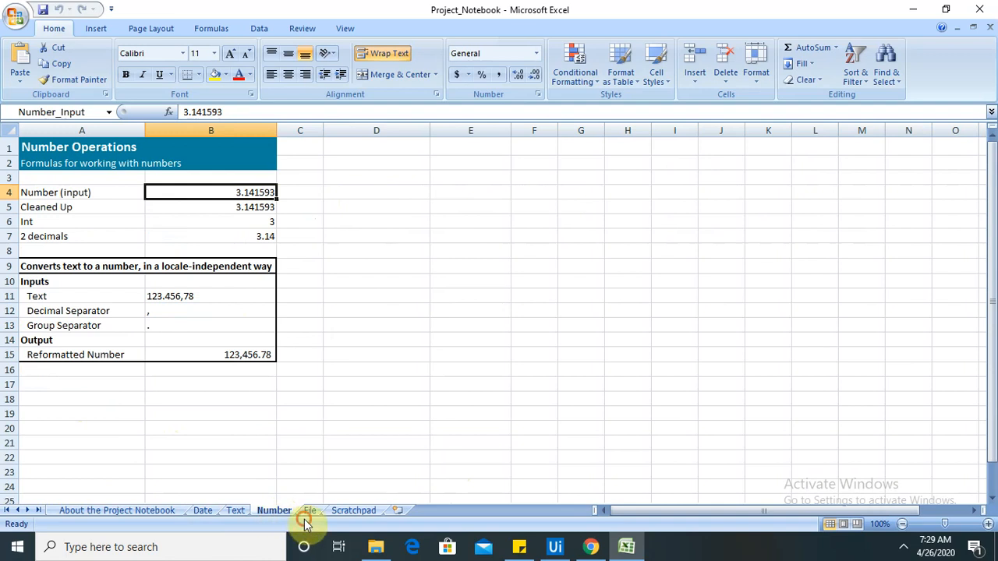
click(310, 512)
click(344, 512)
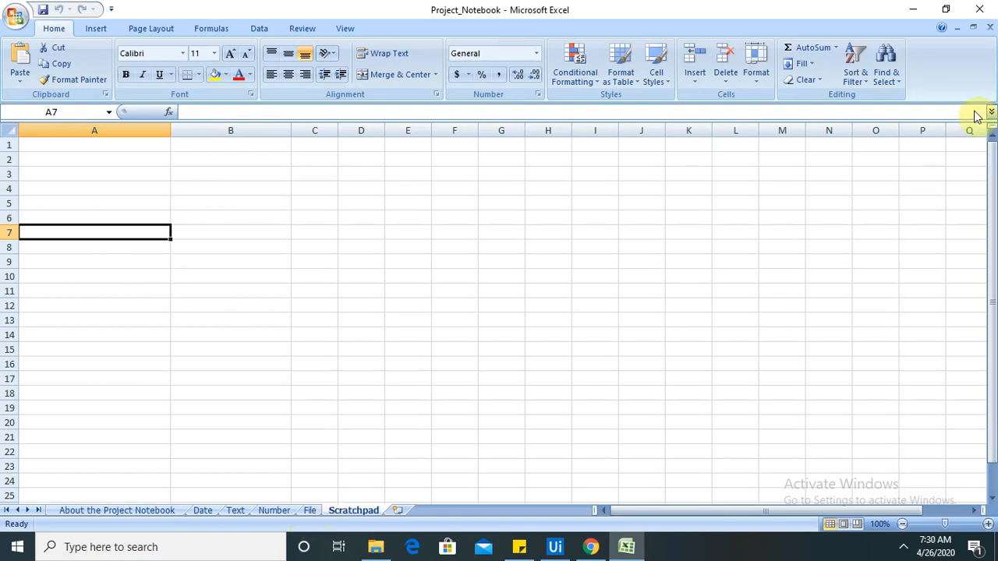
click(988, 12)
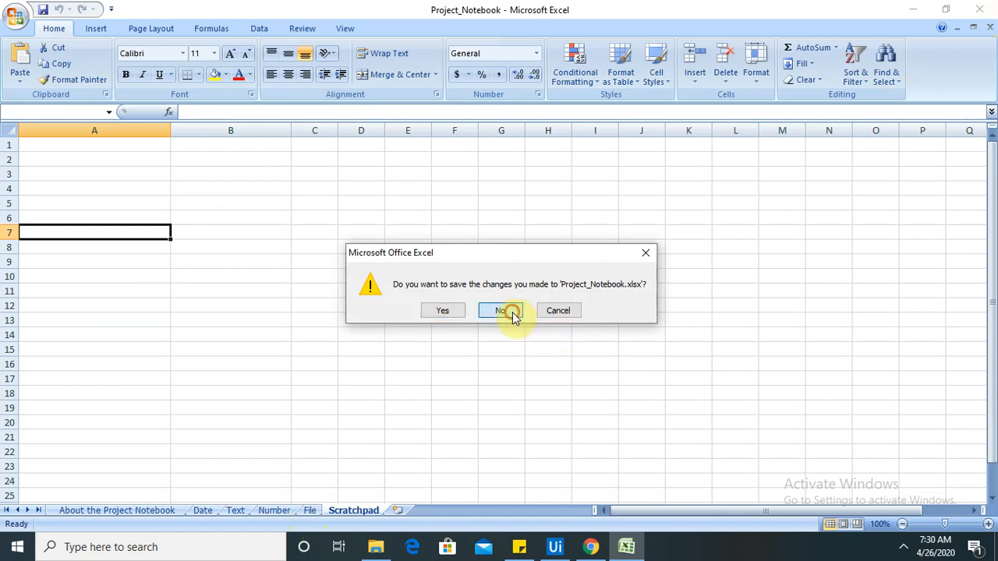
click(509, 311)
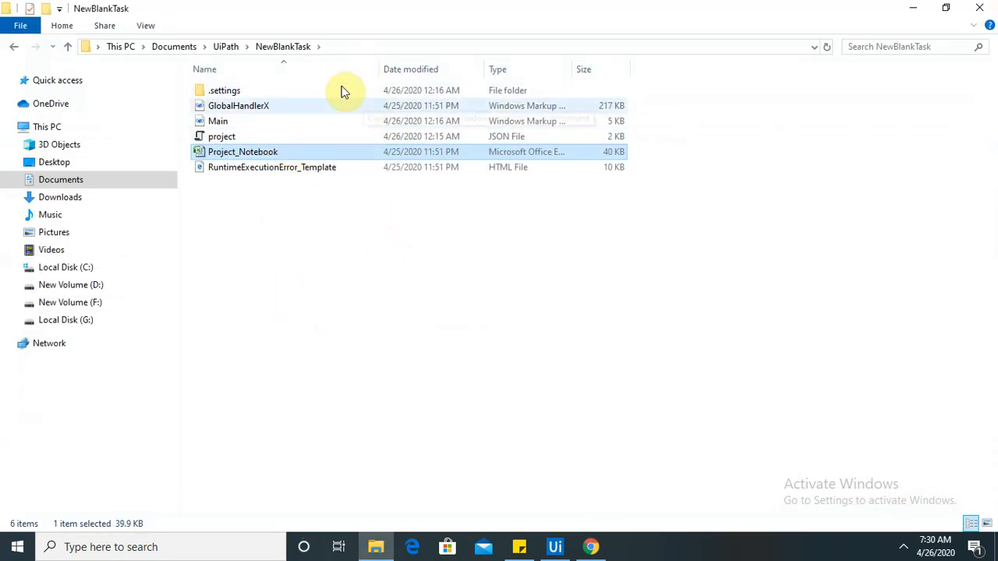
Switch back to UiPath StudioX and add an Archive Outlook Email activity inside the Use Excel File activity
click(555, 549)
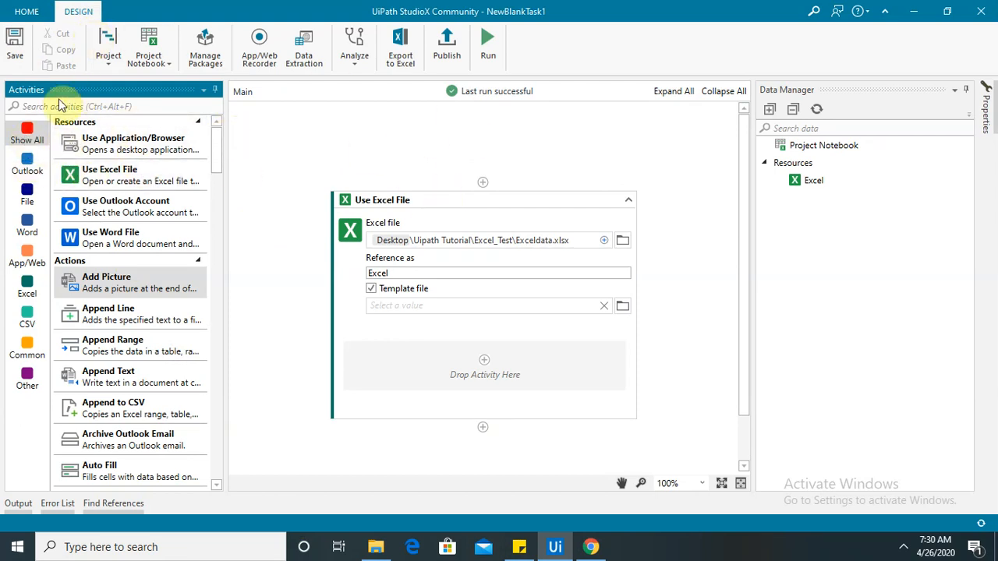
click(28, 167)
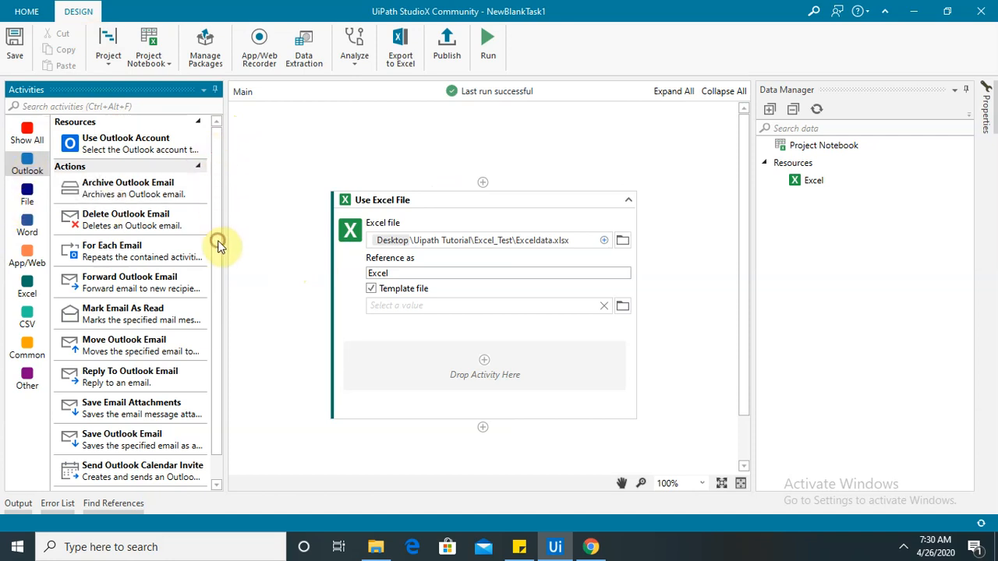
scroll(218, 246, down, 1)
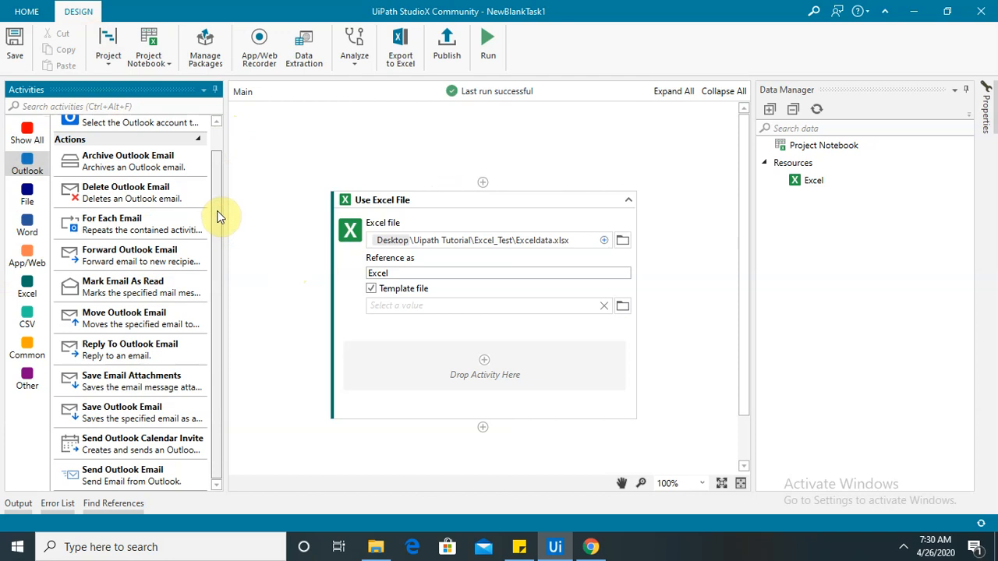
click(218, 217)
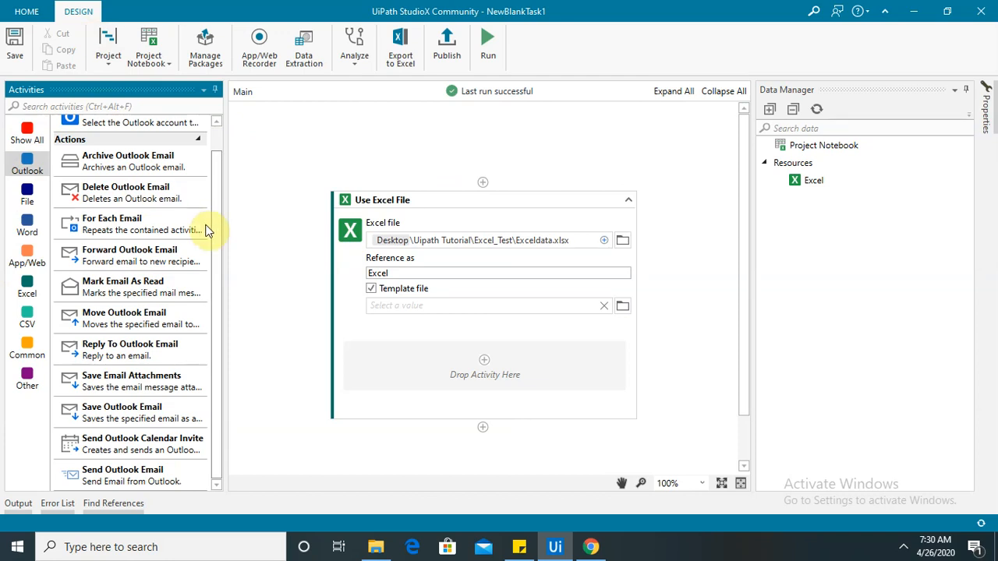
drag(89, 163, 416, 383)
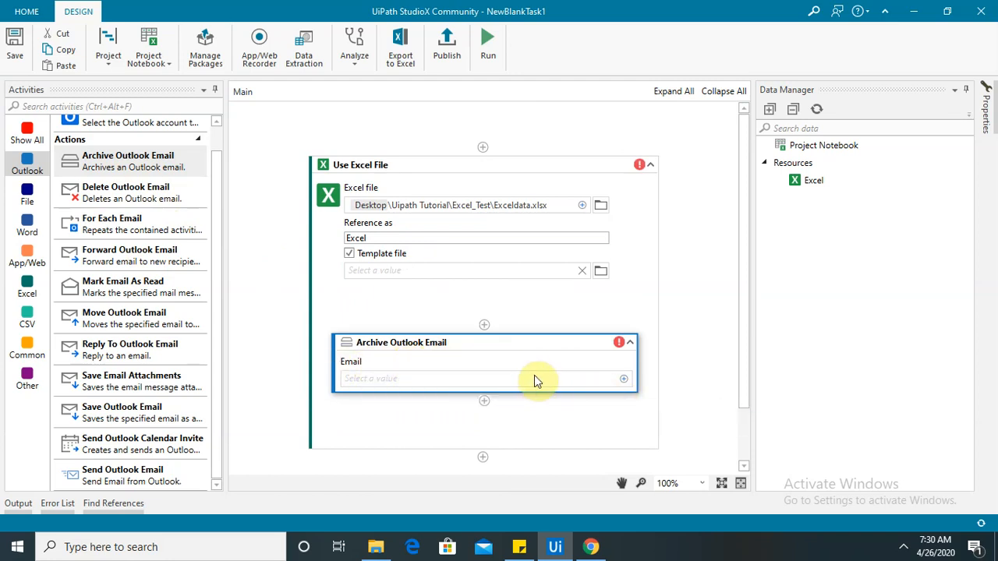
View the Archive Outlook Email activity's Email value in the Advanced Editor and cancel without entering an expression
click(624, 382)
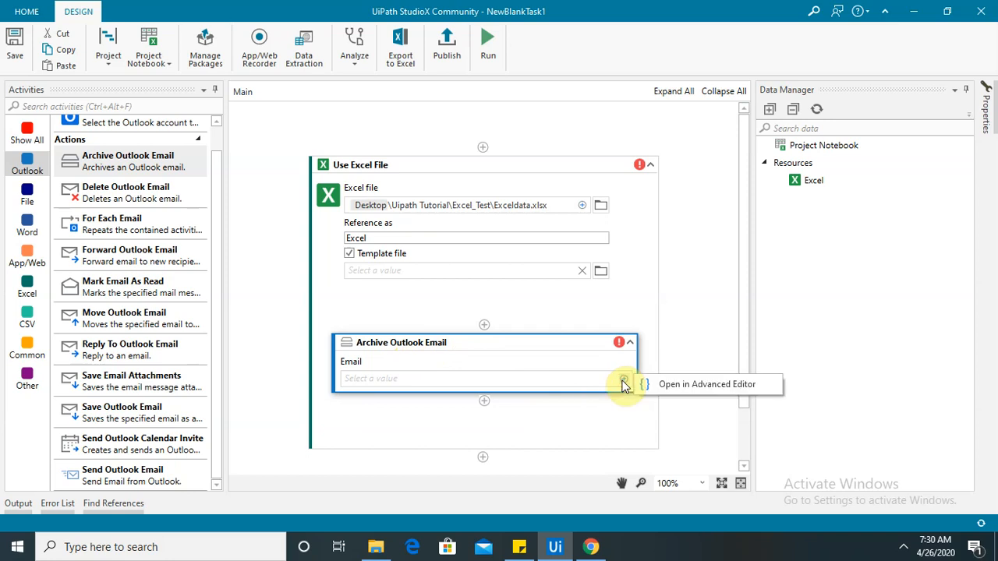
click(683, 390)
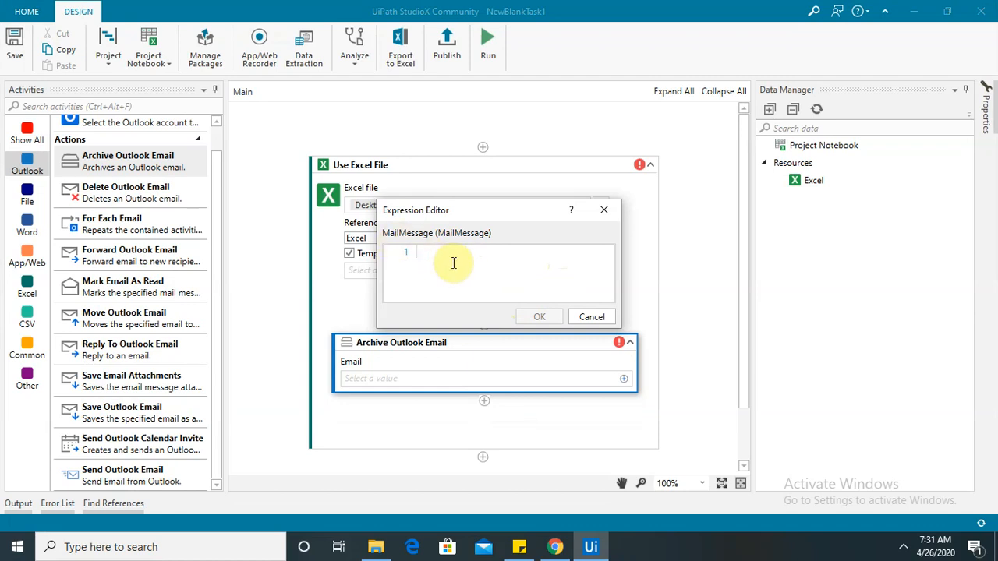
click(594, 317)
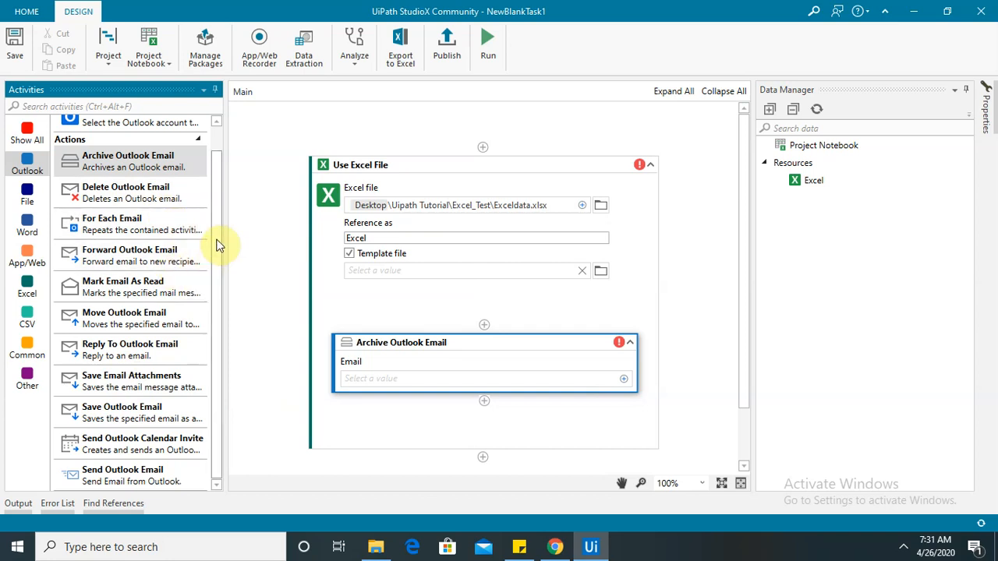
Add a Send Outlook Email activity below Archive Outlook Email inside the Use Excel File activity
scroll(215, 203, up, 1)
scroll(222, 226, down, 1)
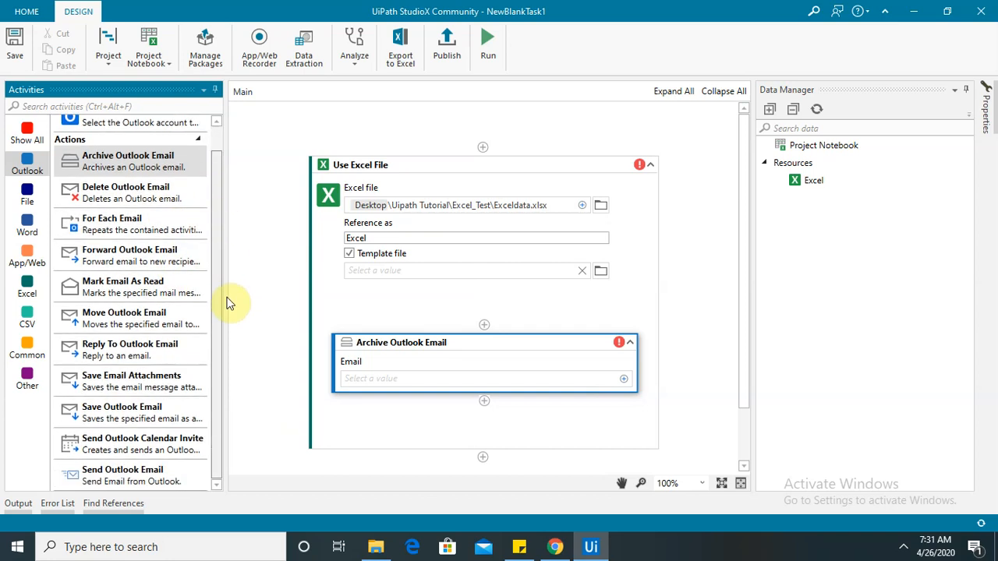
drag(123, 477, 511, 421)
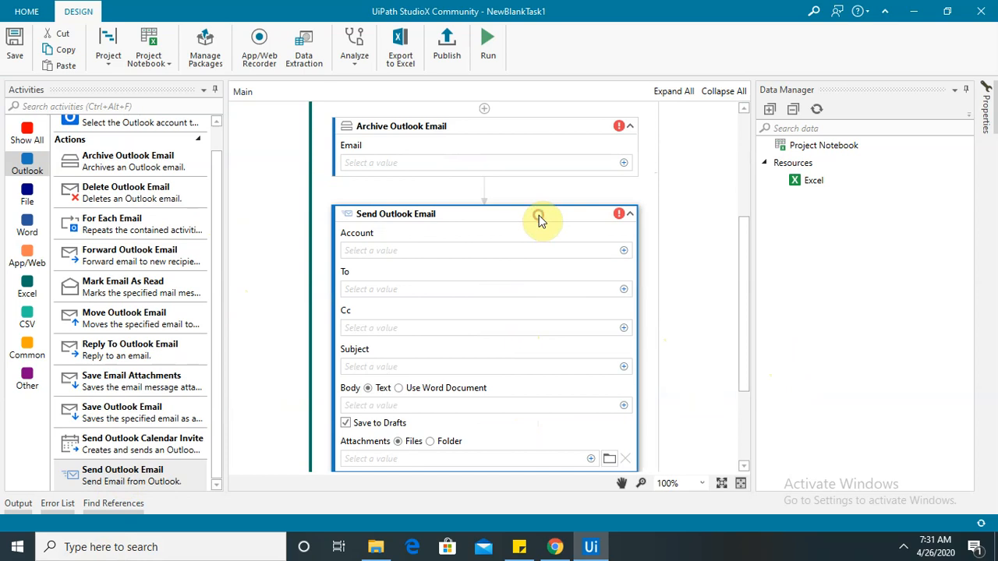
Examine the Send Outlook Email activity's properties and its fields from Account down to Attachments, collapsing and re-expanding the activity
click(986, 123)
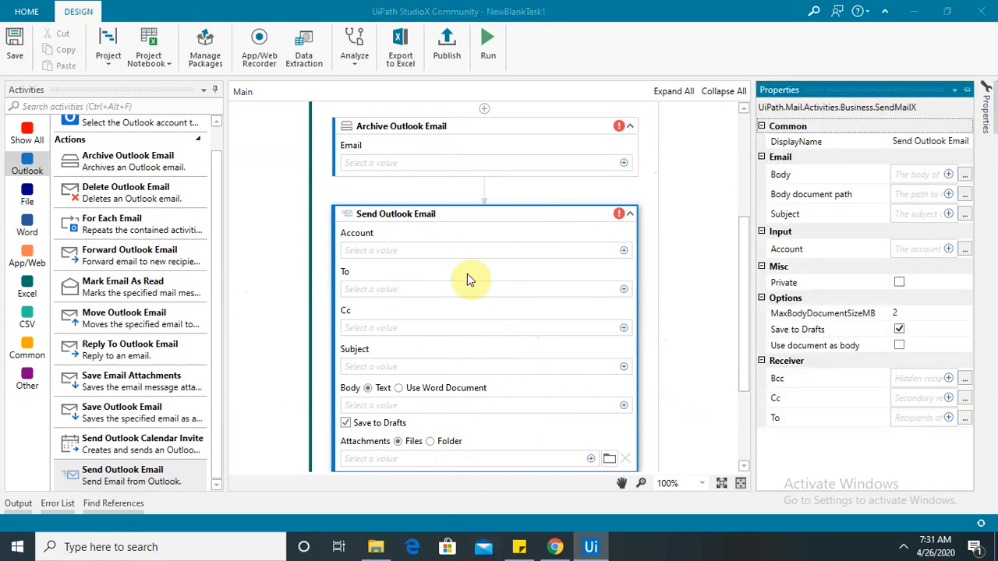
click(629, 214)
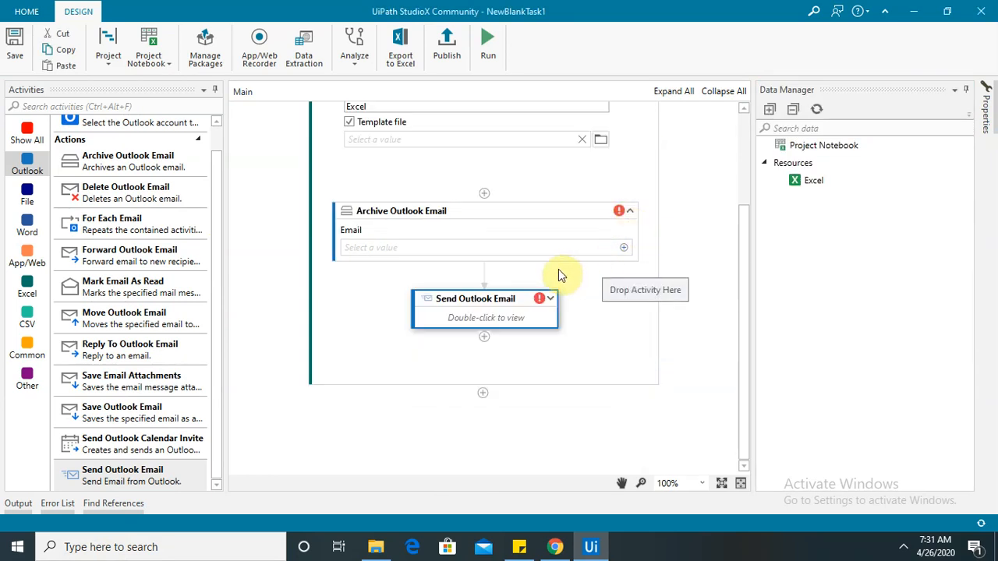
click(550, 301)
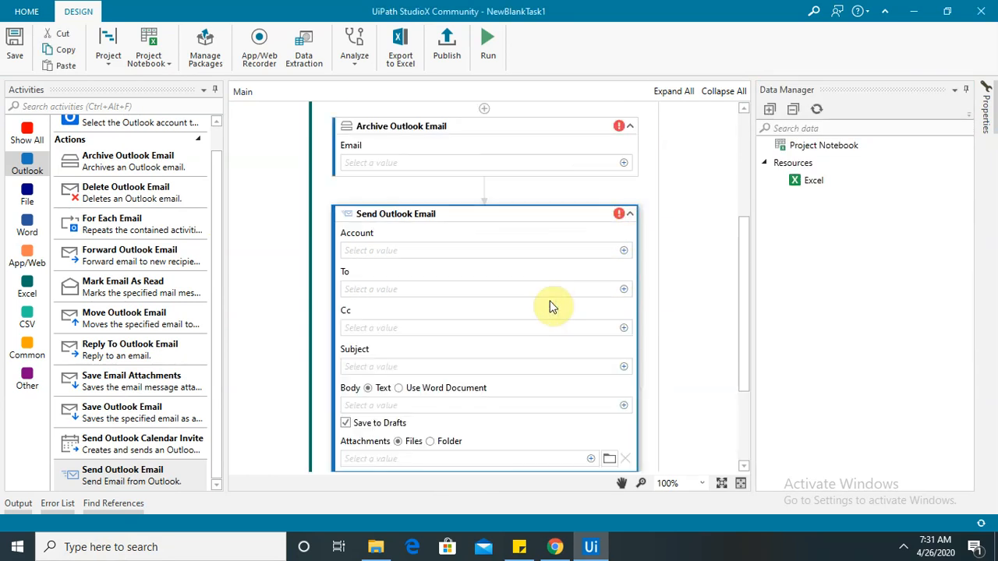
drag(745, 242, 751, 295)
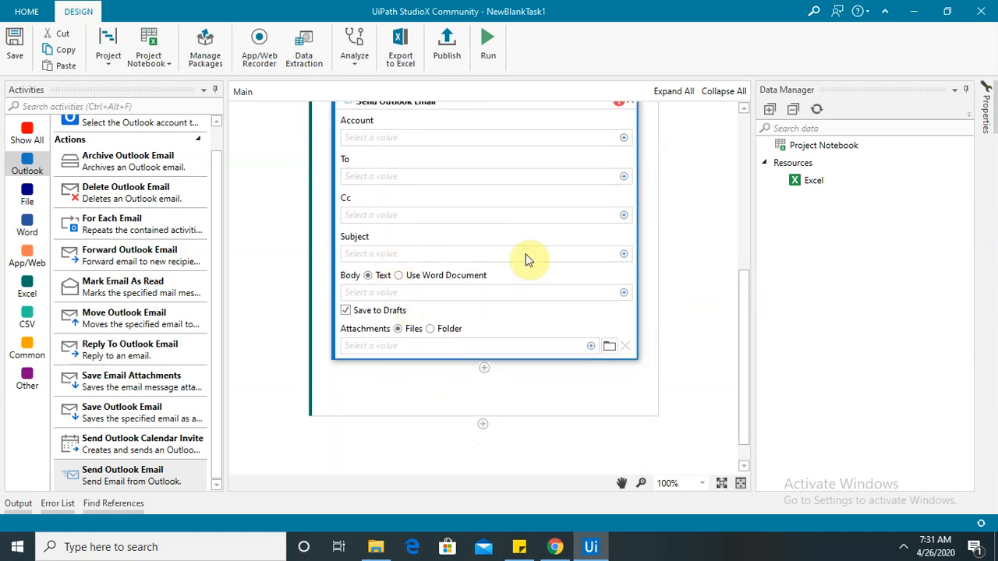
Examine the Send Outlook Email activity's Account value options and its properties, expanding and collapsing the activity
click(624, 140)
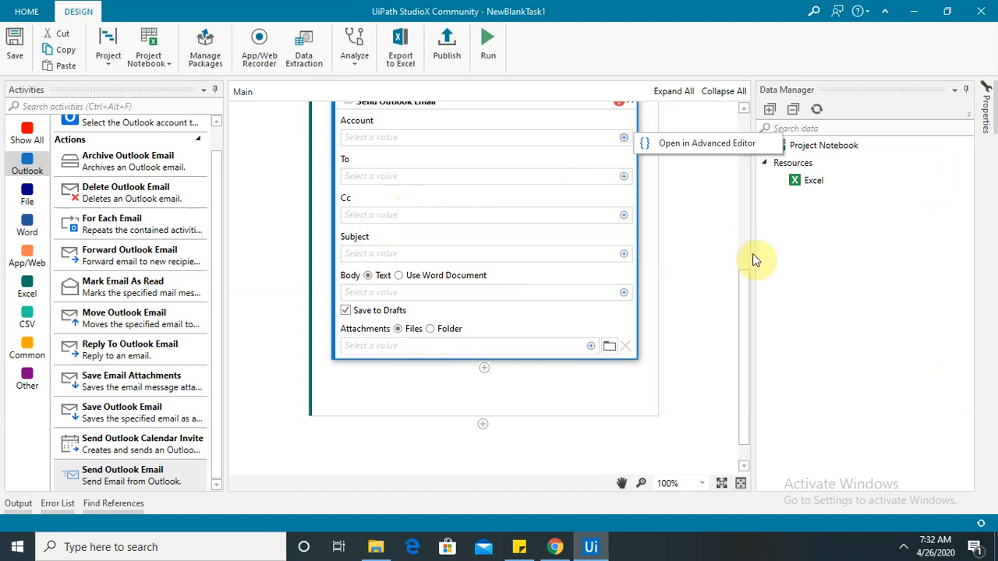
drag(741, 280, 744, 208)
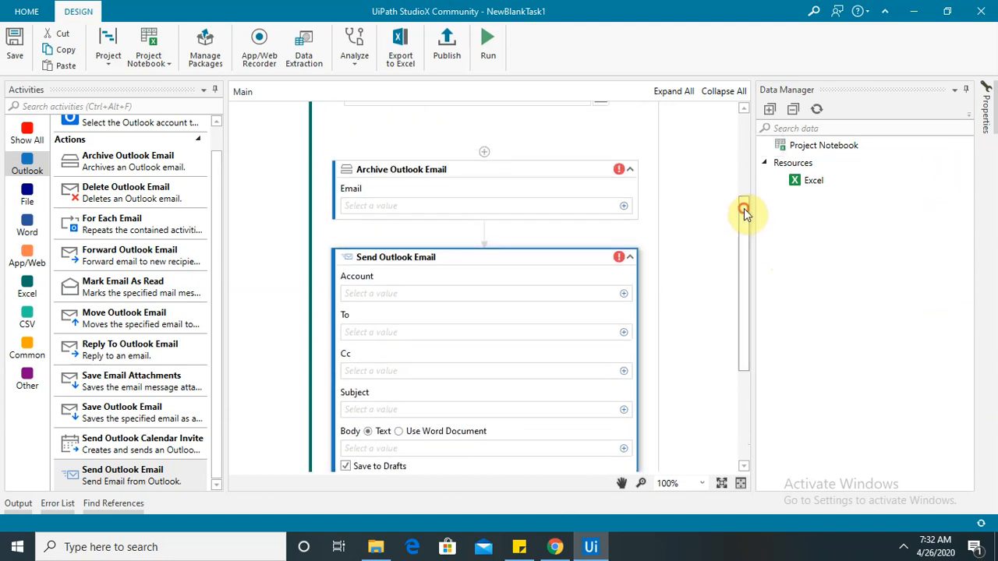
click(631, 257)
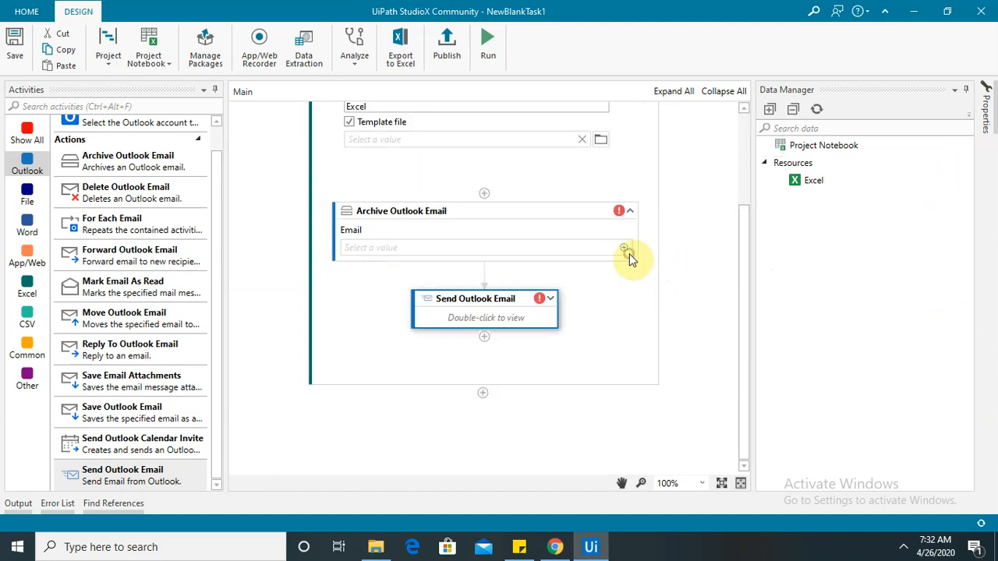
click(987, 125)
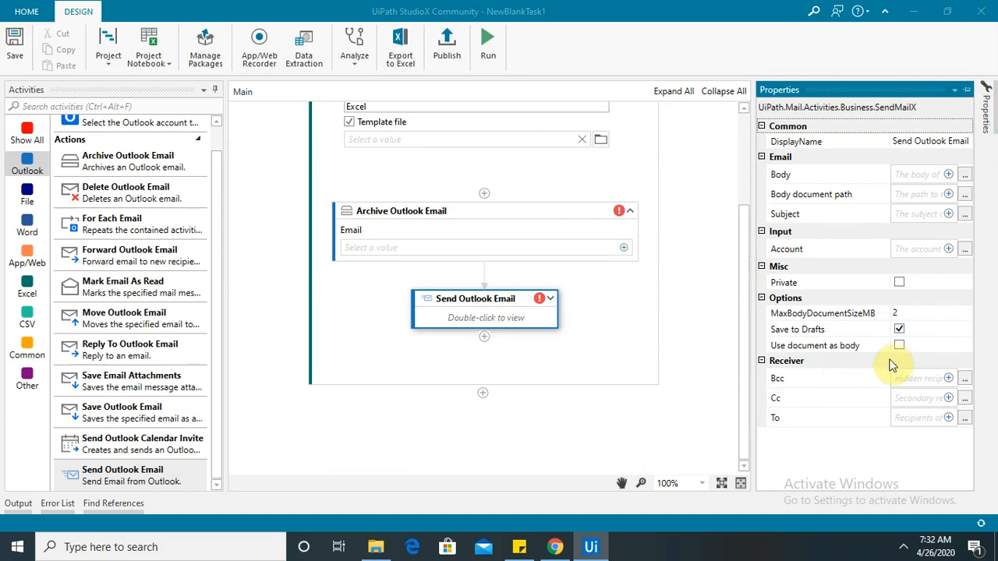
click(551, 300)
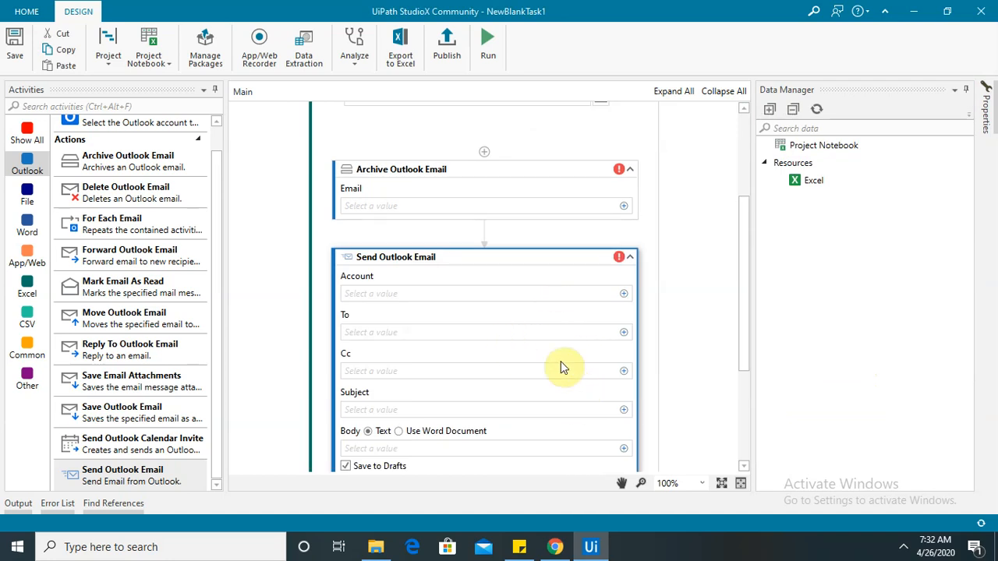
click(631, 256)
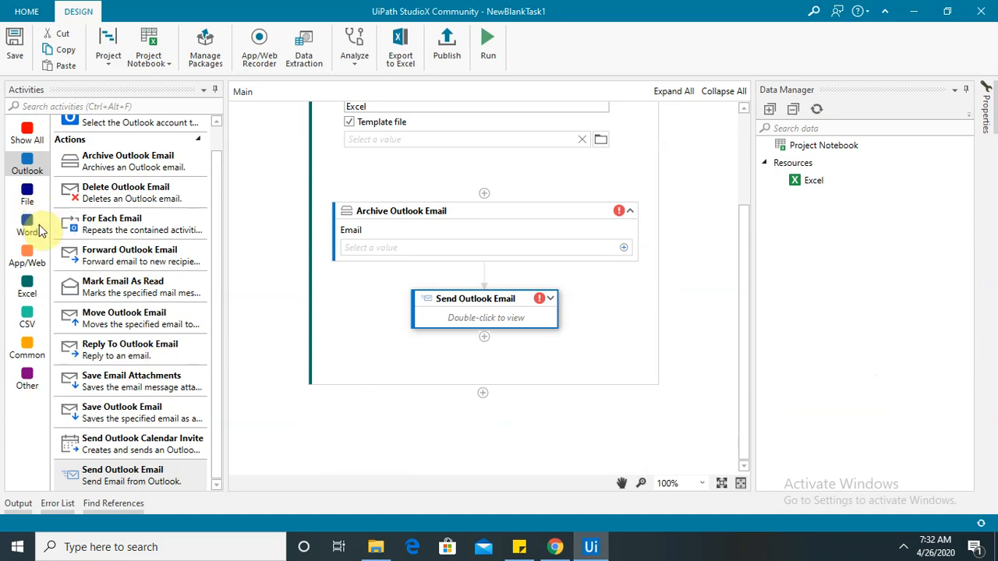
Browse the available activities in the File, Word, App/Web, Excel, CSV, Common and Other categories
click(28, 199)
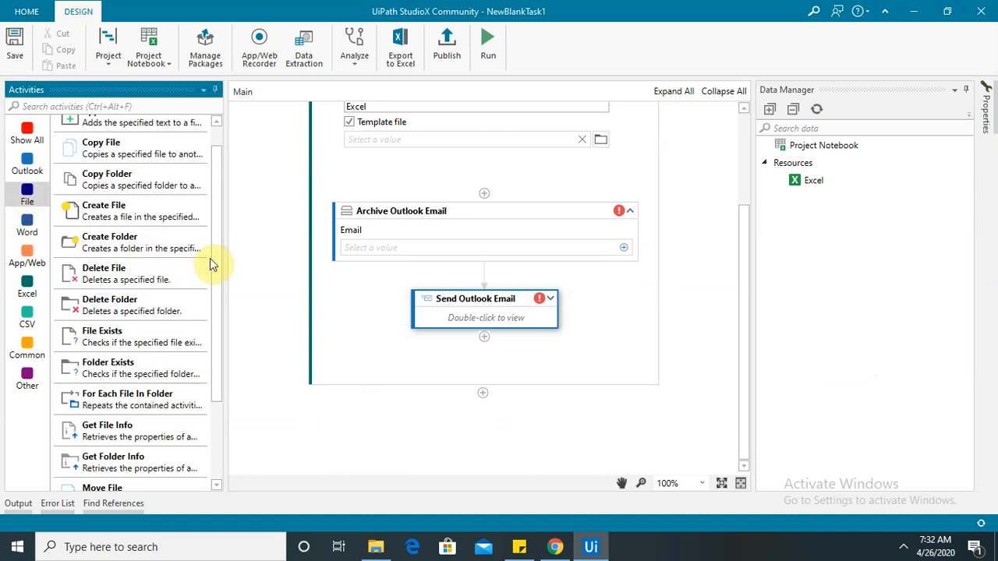
drag(216, 231, 209, 282)
click(25, 228)
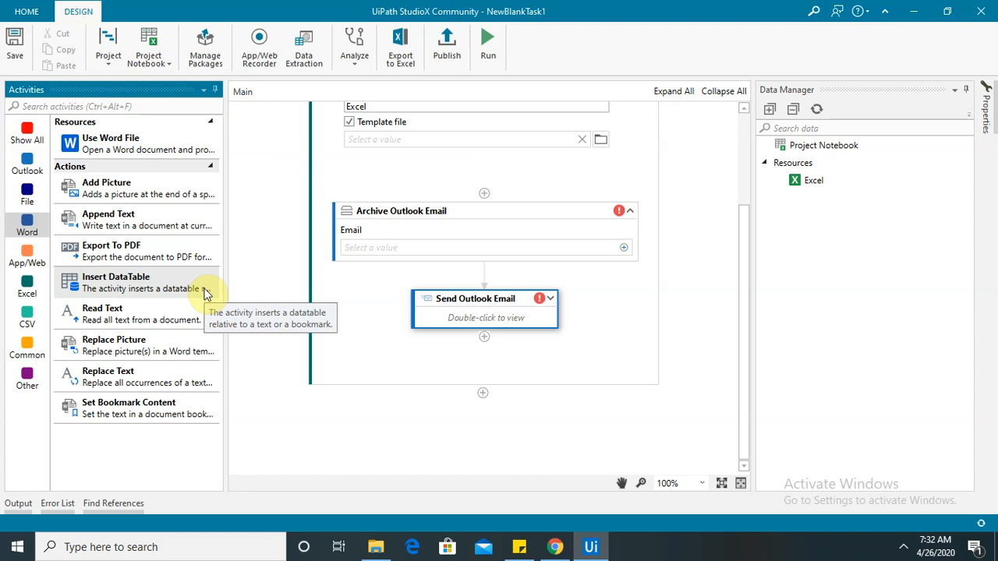
click(24, 267)
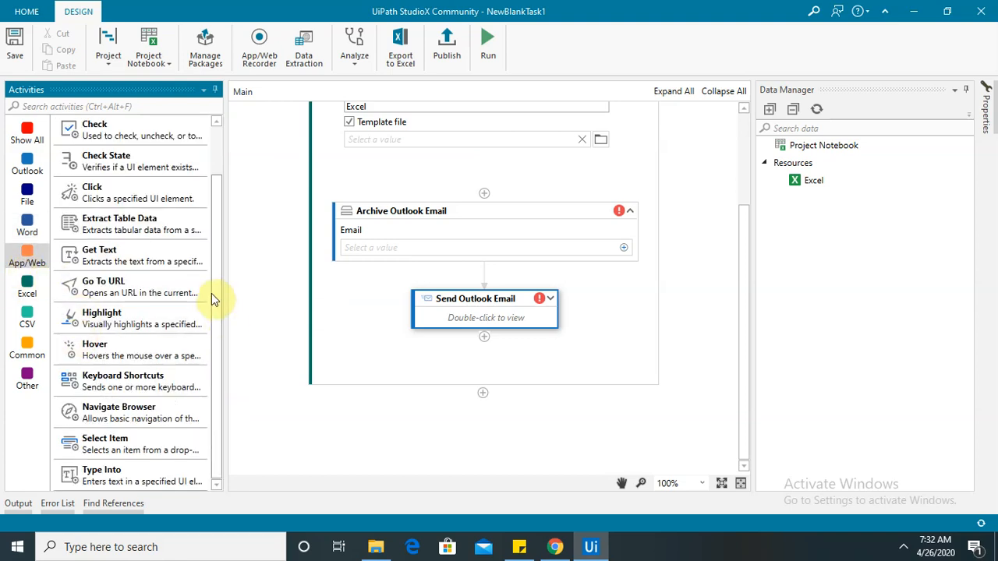
mouse_move(212, 293)
mouse_down()
mouse_move(221, 236)
mouse_move(218, 287)
mouse_up()
click(25, 291)
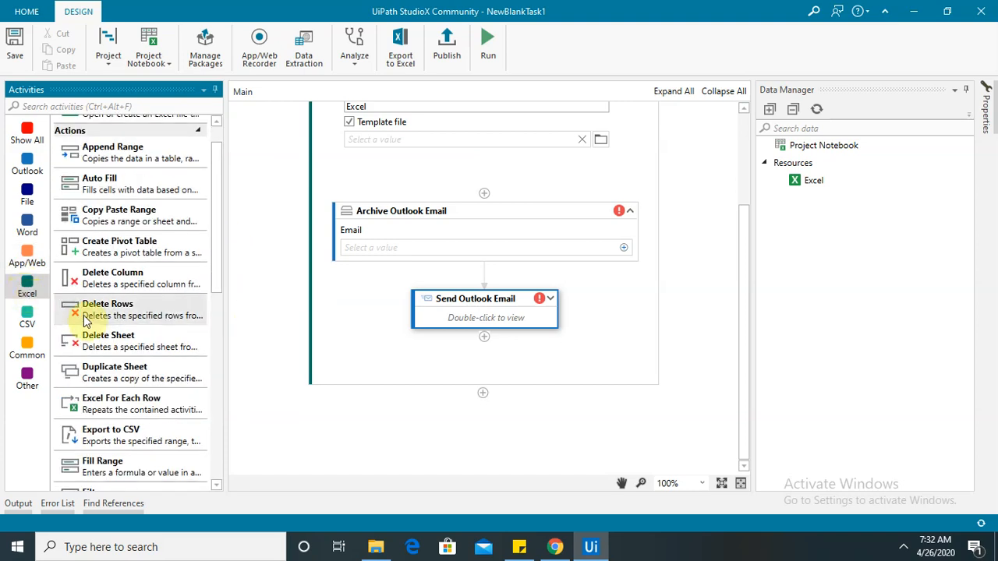
drag(219, 225, 216, 315)
drag(215, 246, 216, 397)
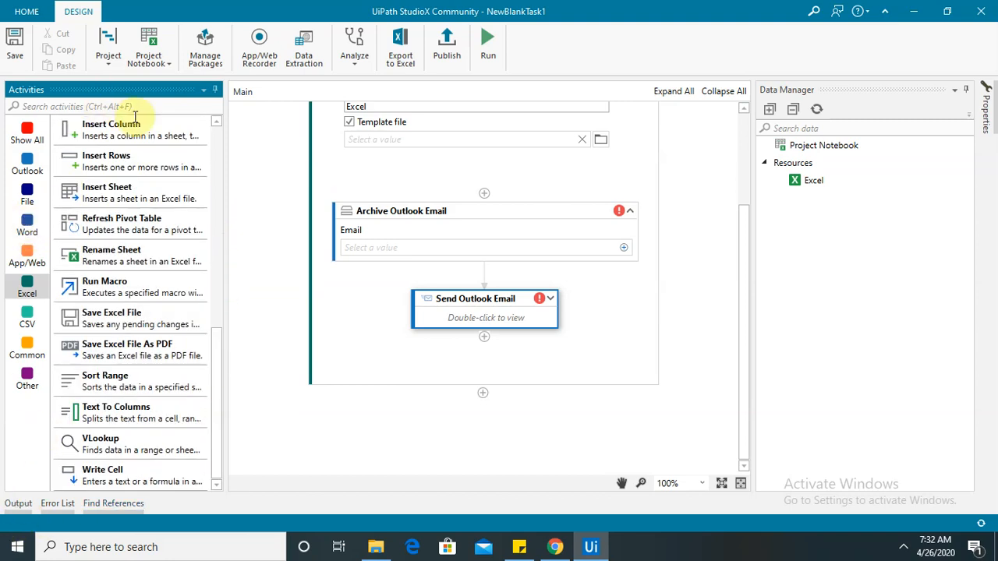
click(28, 324)
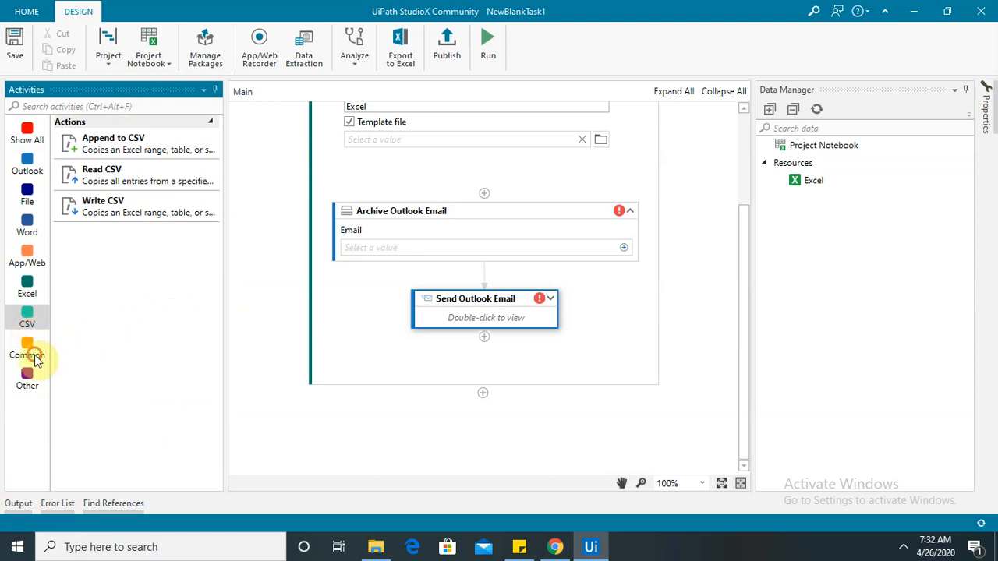
click(30, 355)
click(26, 382)
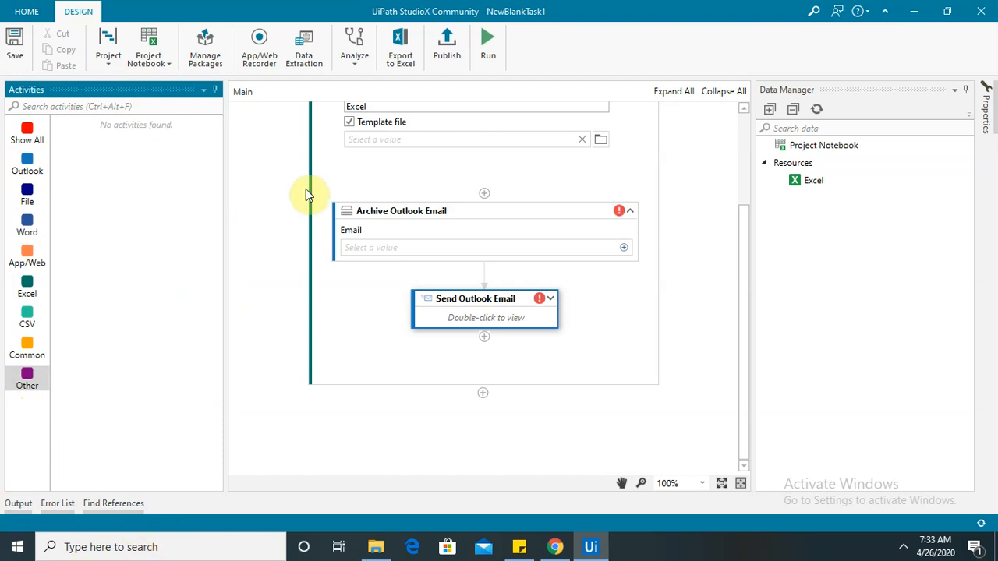
Examine the General, Workflow Analyzer, System and UI Automation Next pages of the project settings, and view the Project Notebook options
click(110, 64)
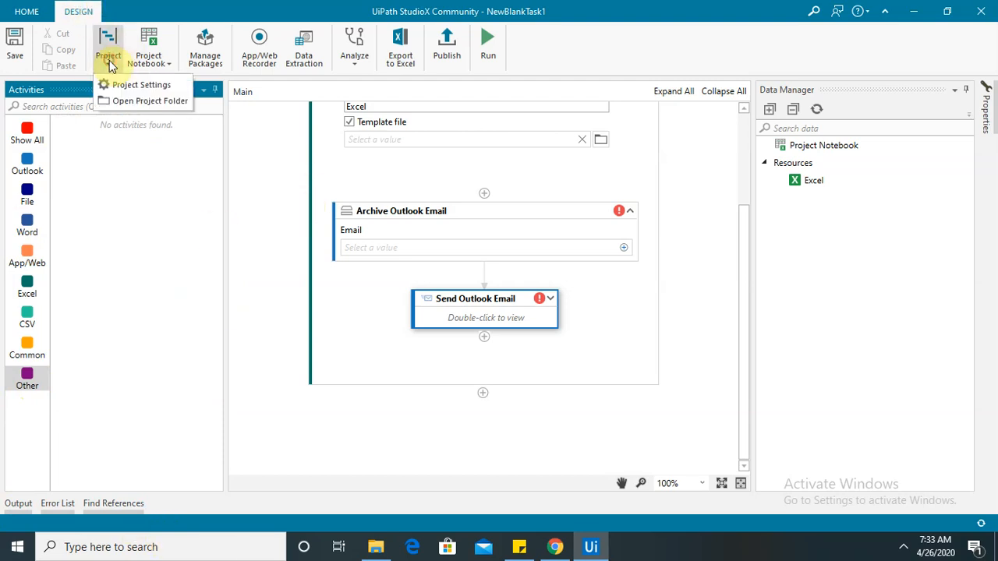
click(146, 86)
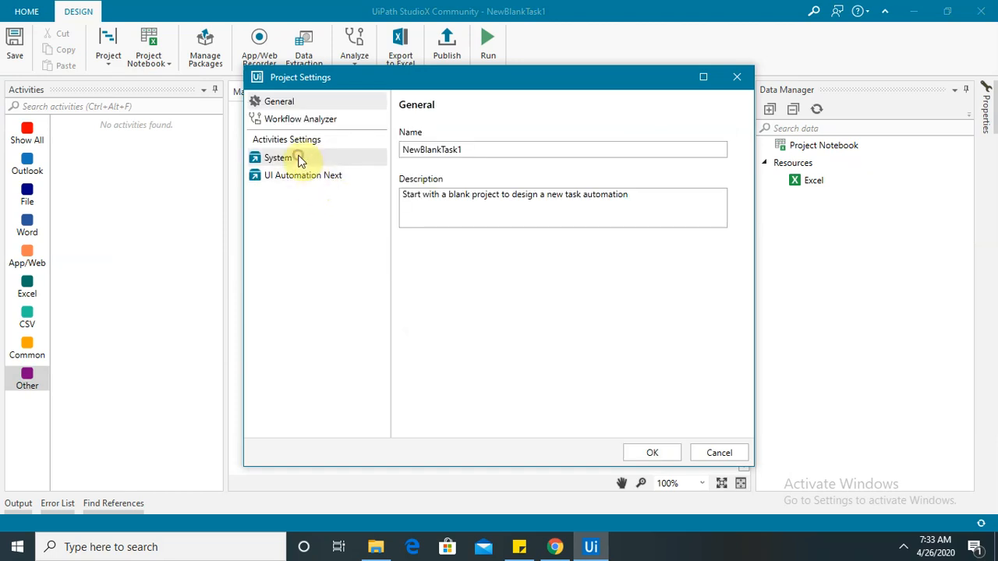
click(265, 160)
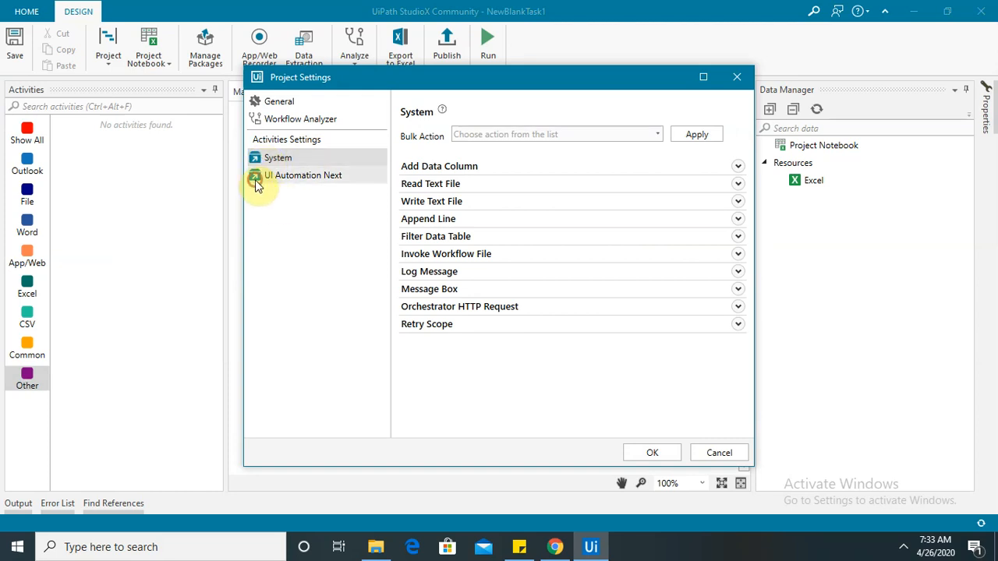
click(258, 187)
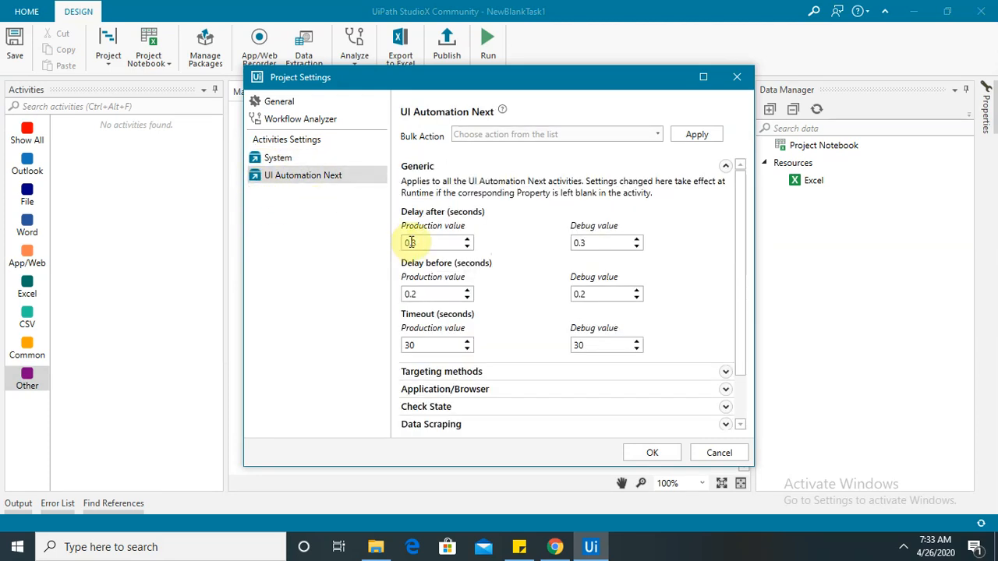
drag(742, 241, 740, 290)
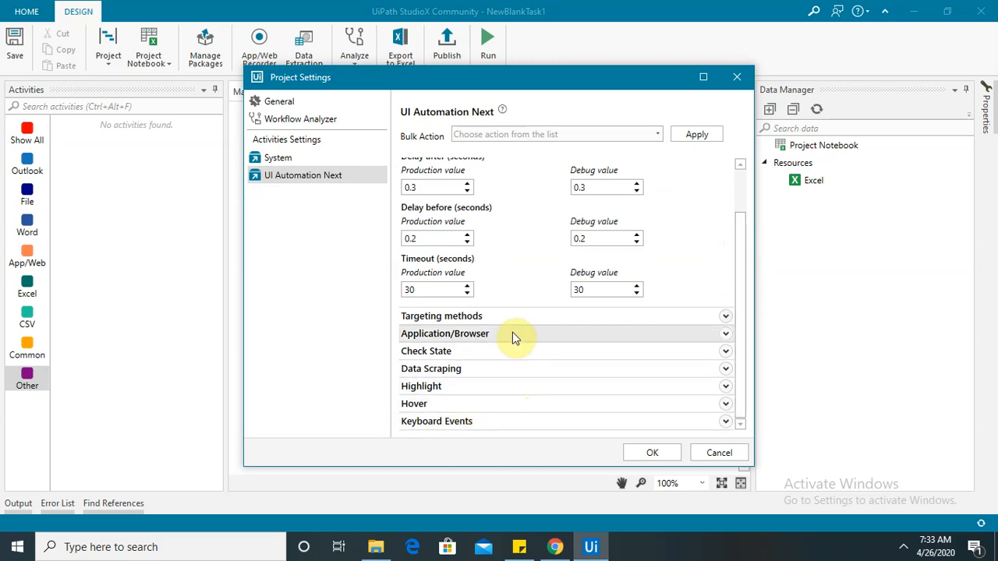
click(309, 104)
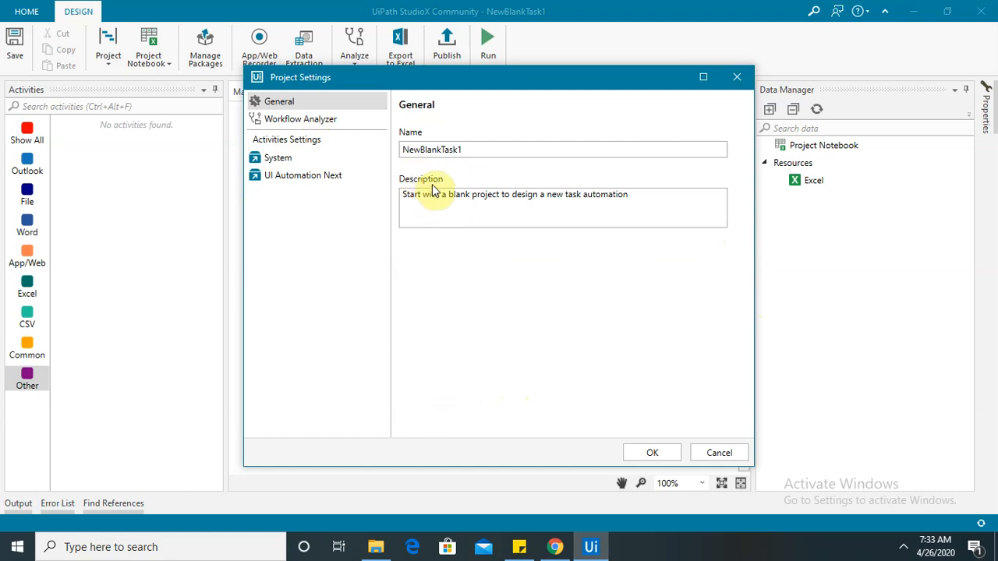
click(322, 121)
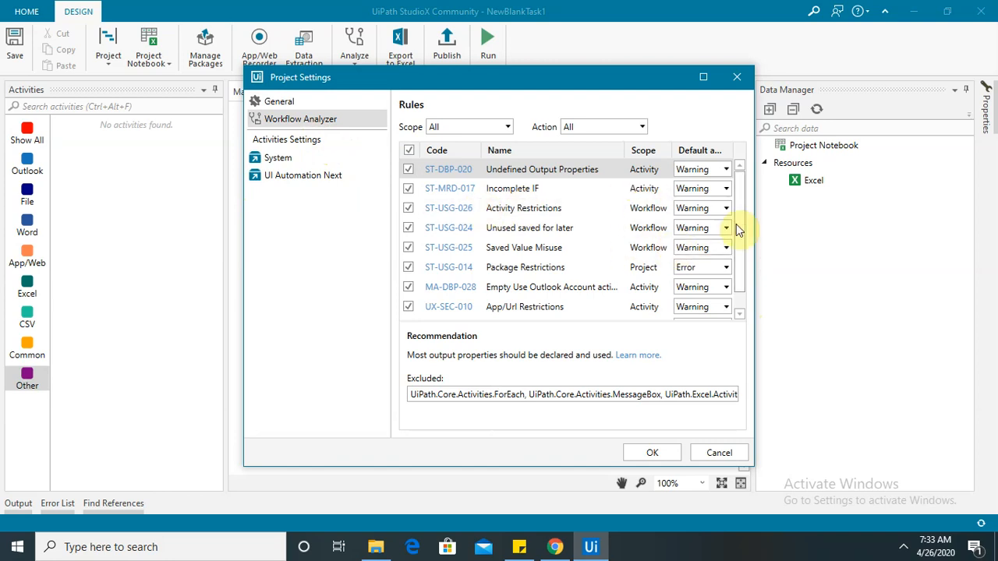
drag(742, 212, 742, 258)
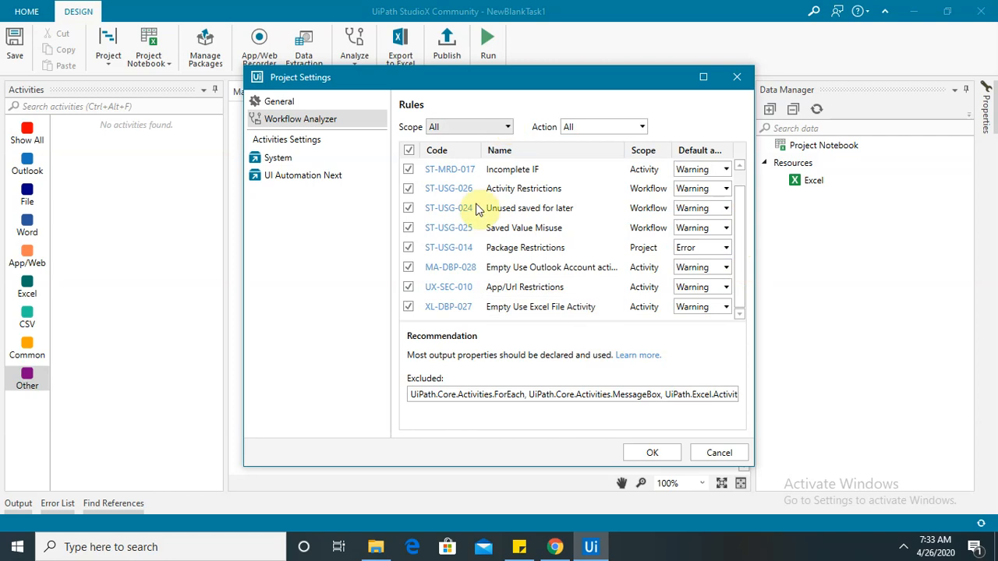
click(278, 159)
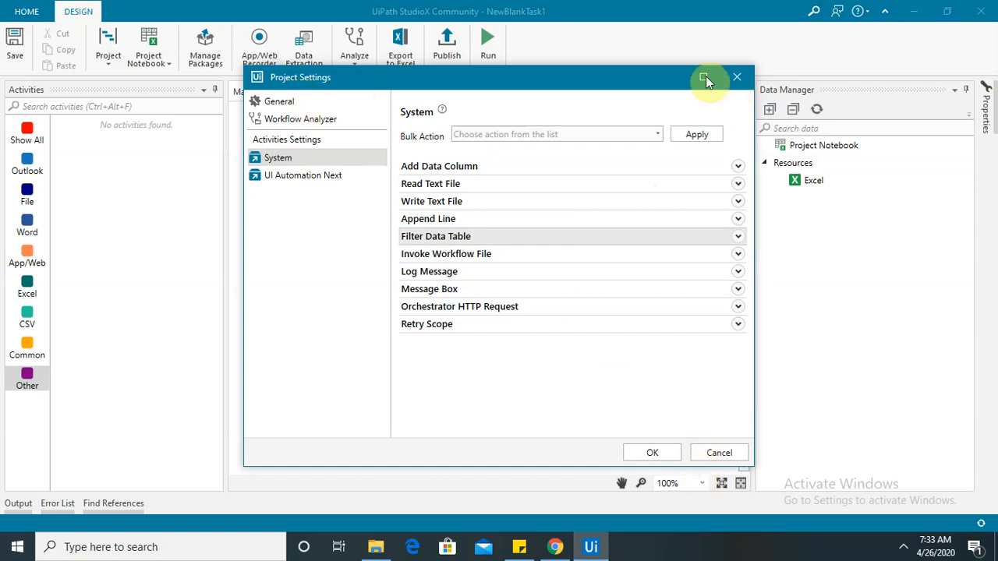
click(653, 454)
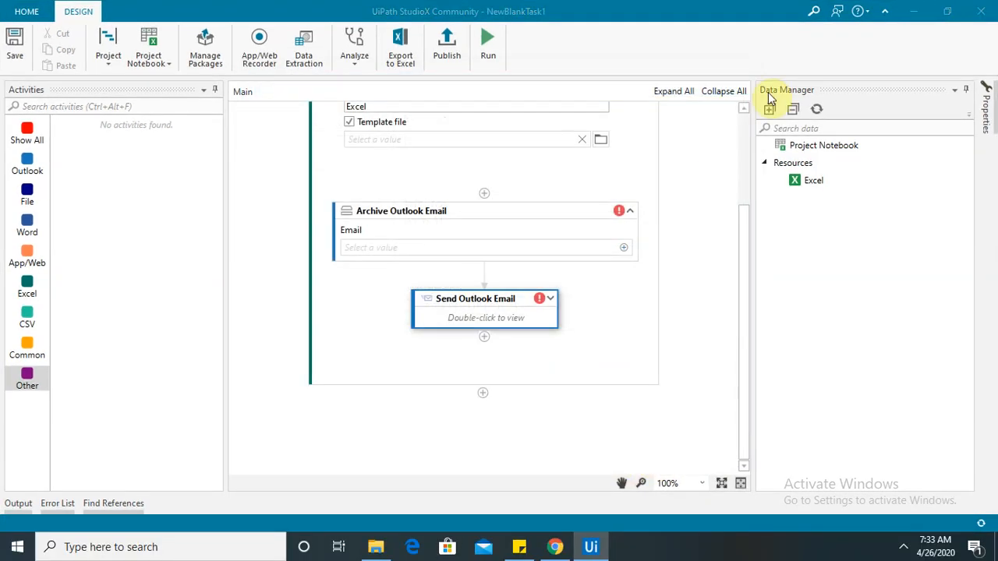
click(156, 68)
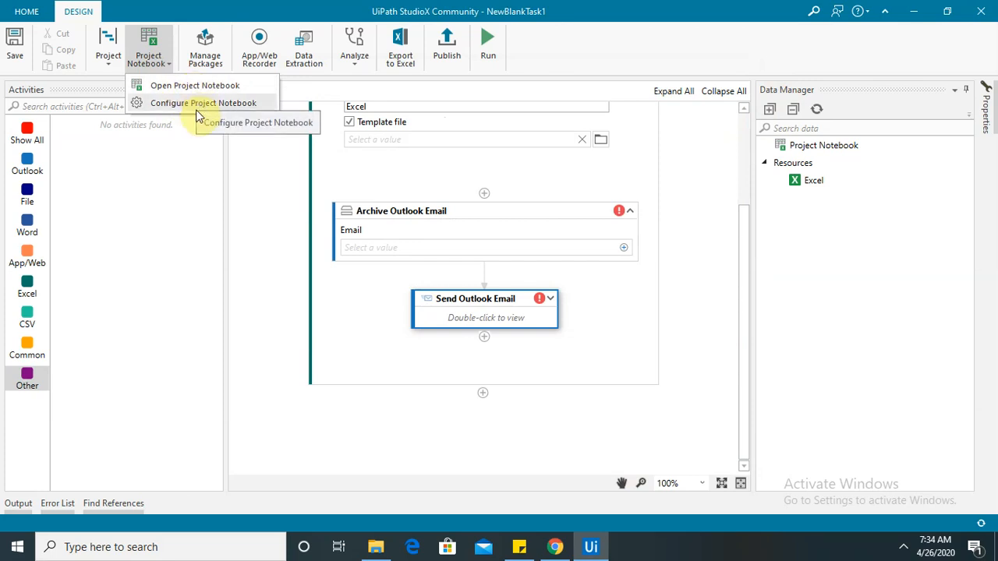
click(522, 213)
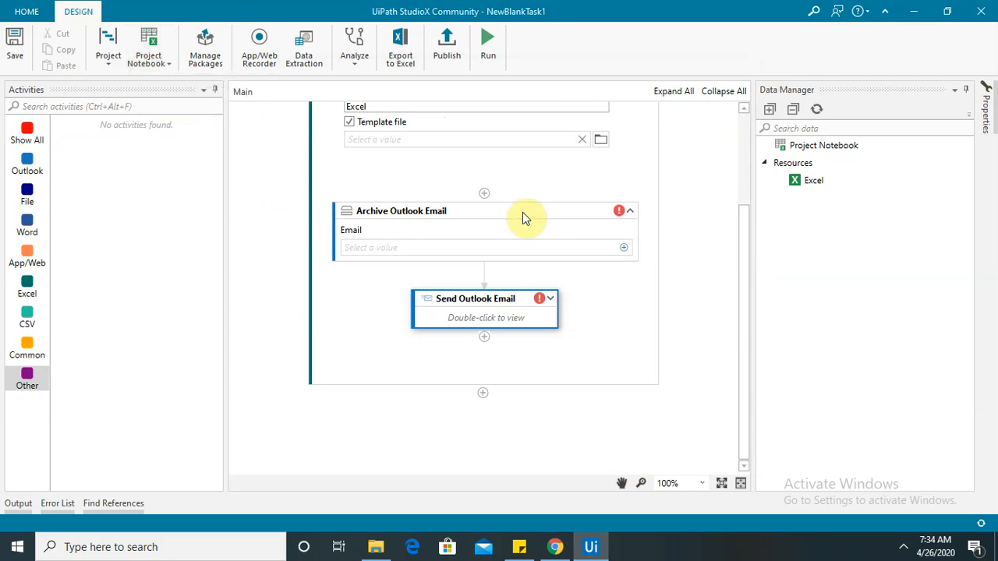
Delete the Archive Outlook Email and Send Outlook Email activities from Use Excel File and save the project
click(523, 212)
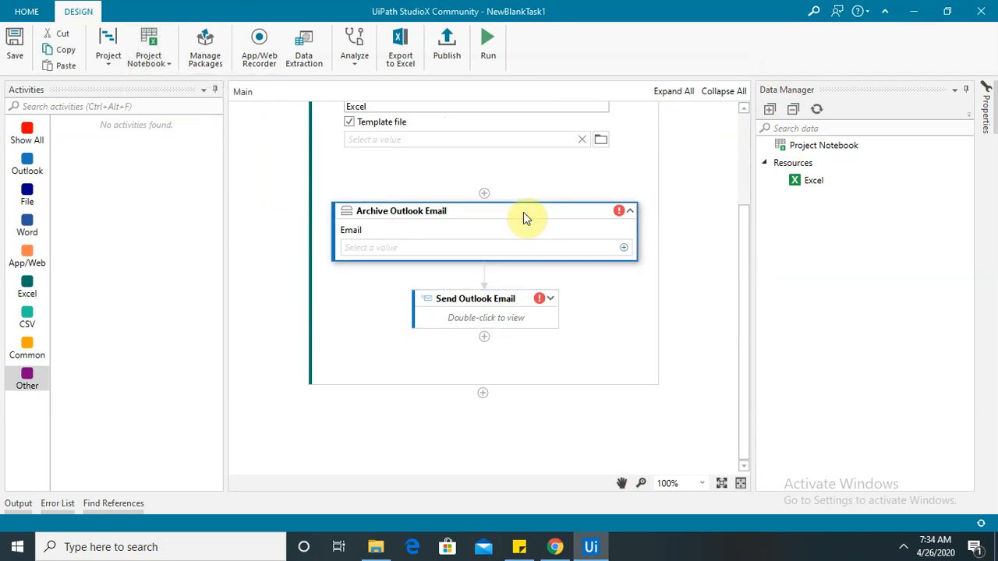
key(Delete)
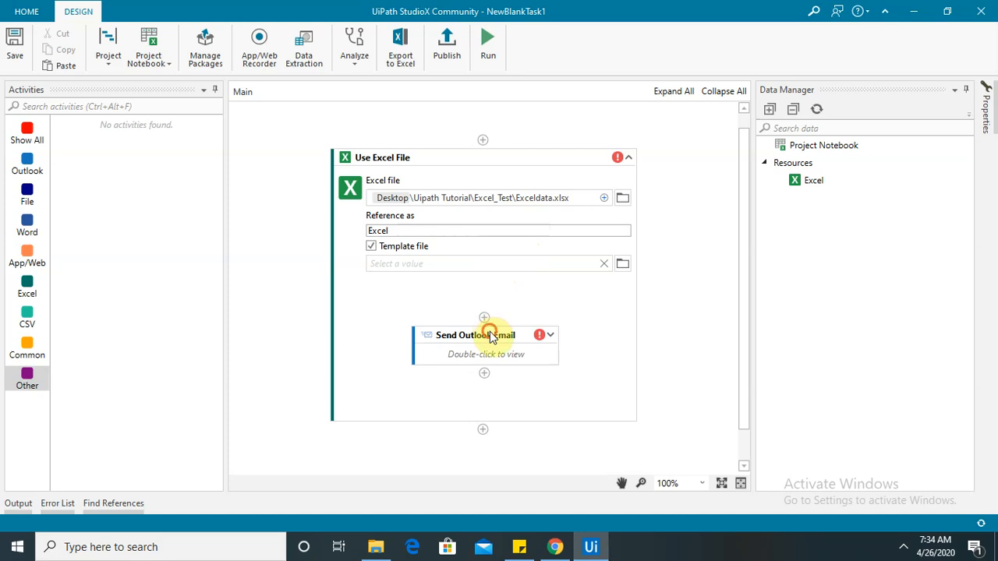
click(491, 336)
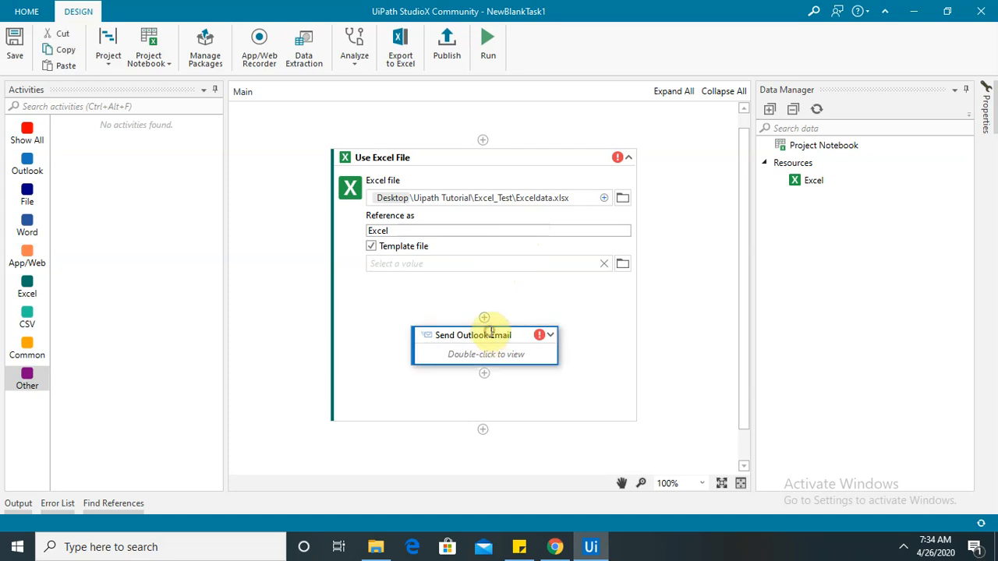
click(584, 407)
click(514, 335)
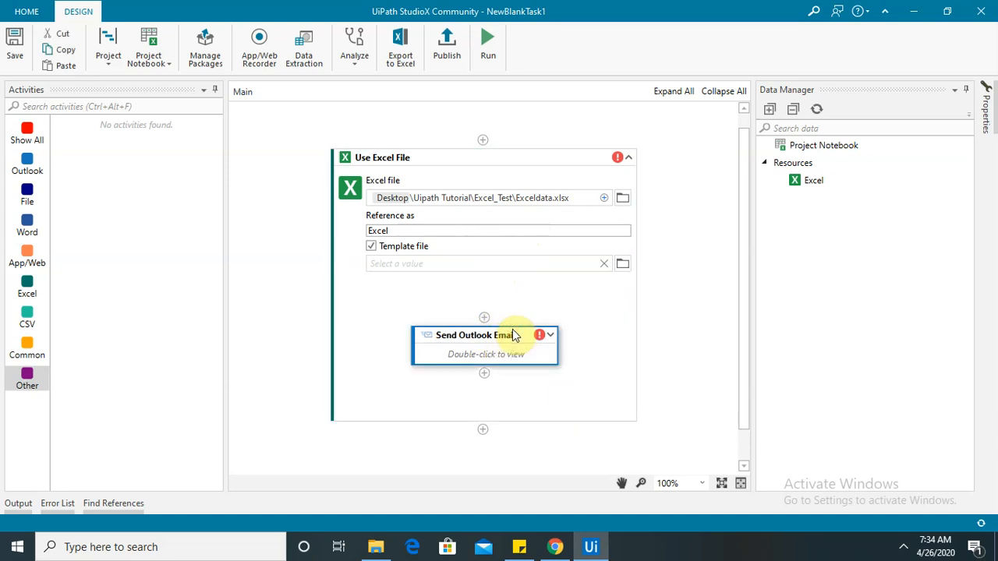
key(Delete)
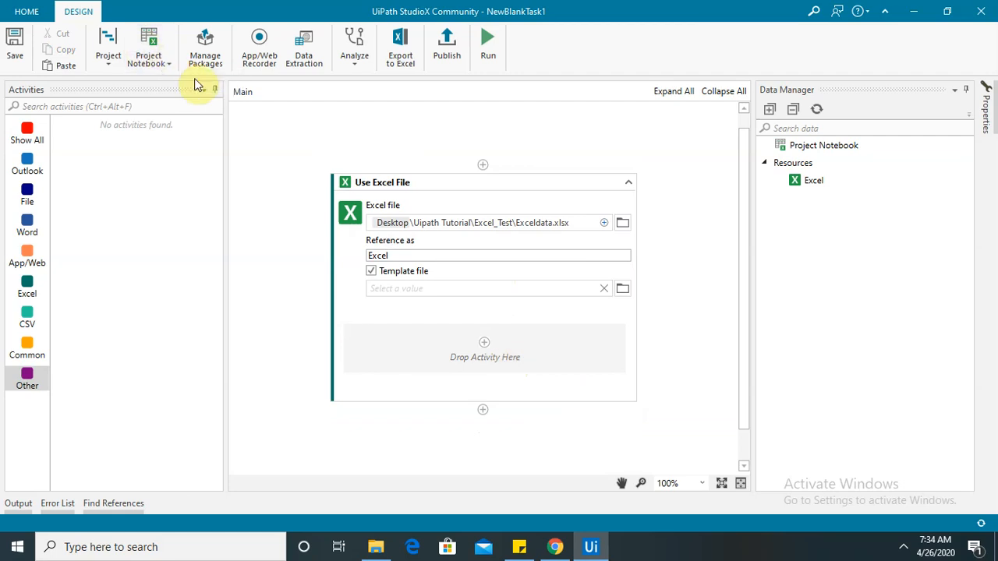
click(15, 52)
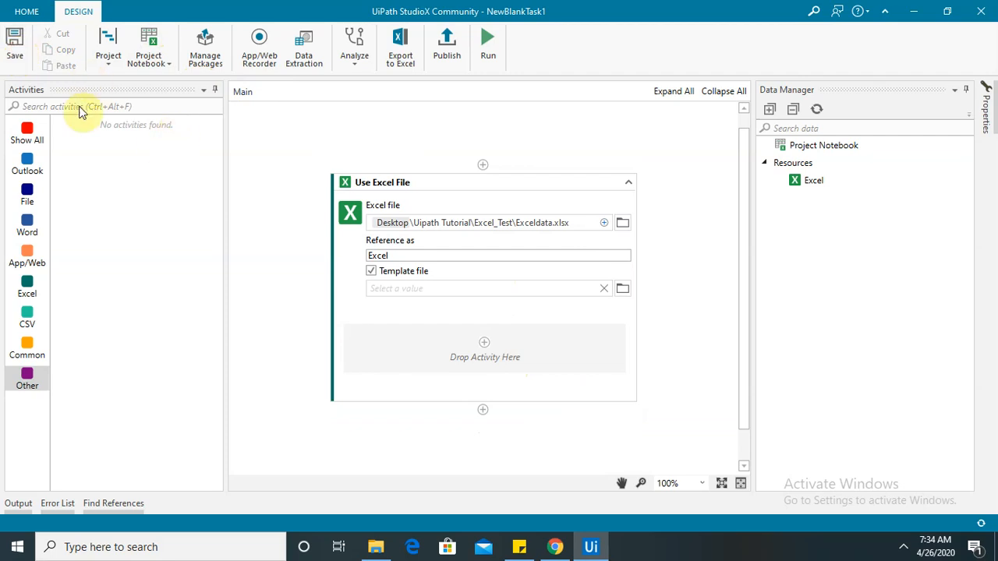
click(14, 50)
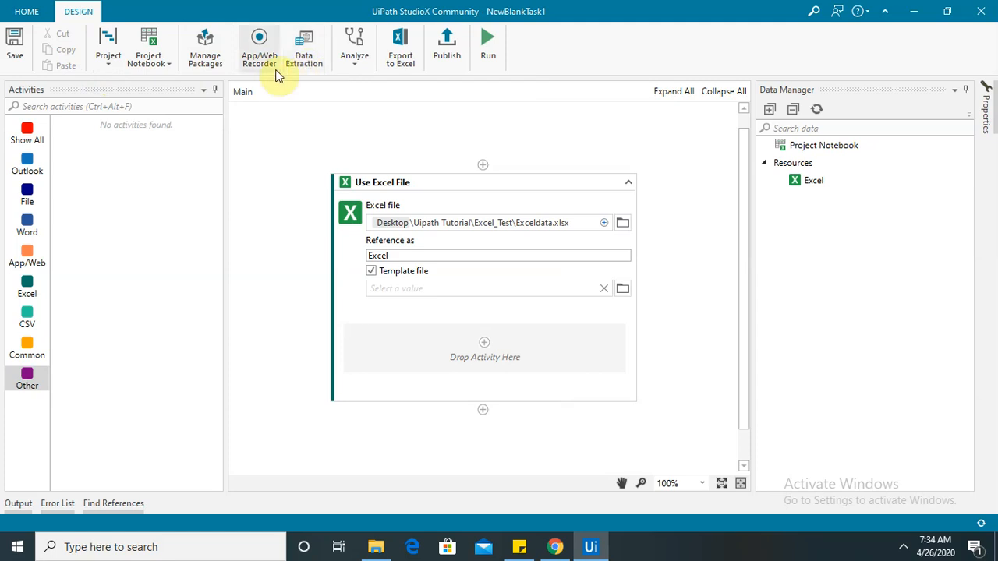
View the Analyze options and export the workflow to an Excel file named Main in the NewBlankTask1 folder
click(357, 65)
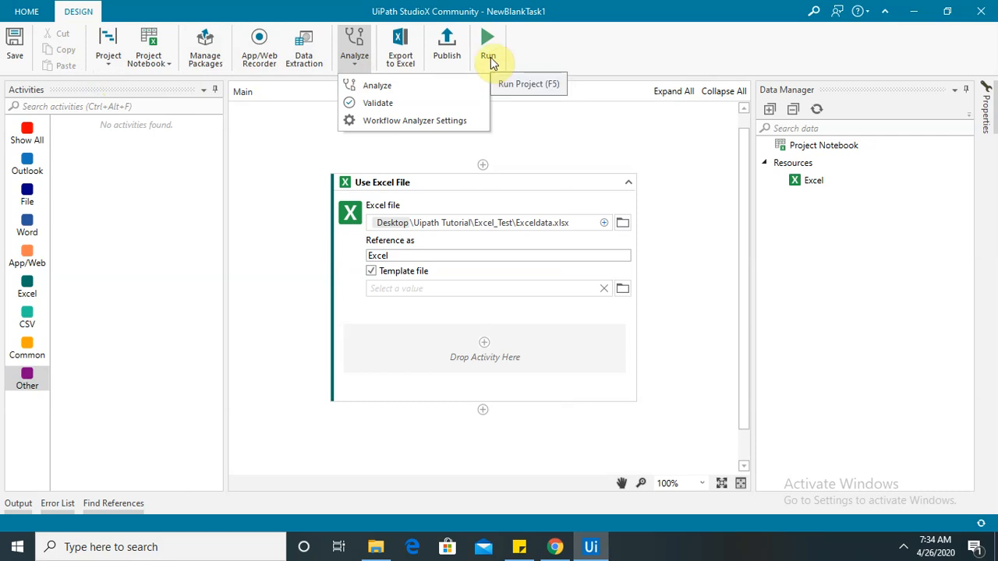
click(403, 69)
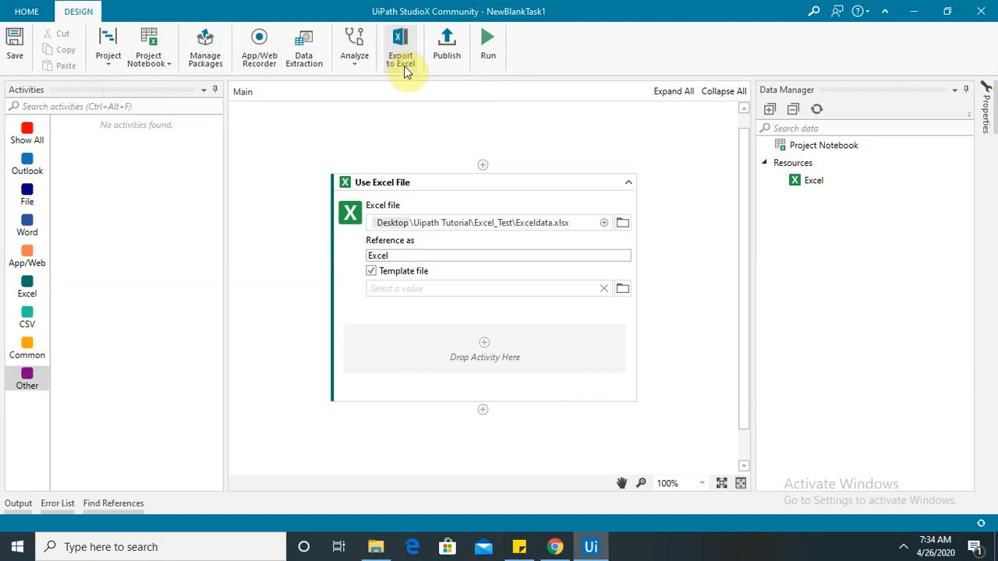
click(401, 48)
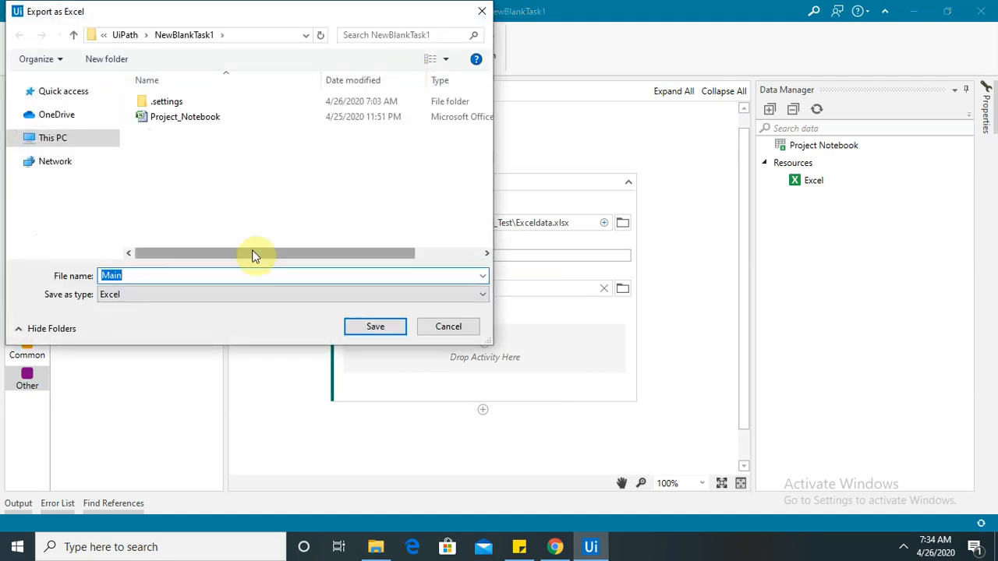
click(378, 329)
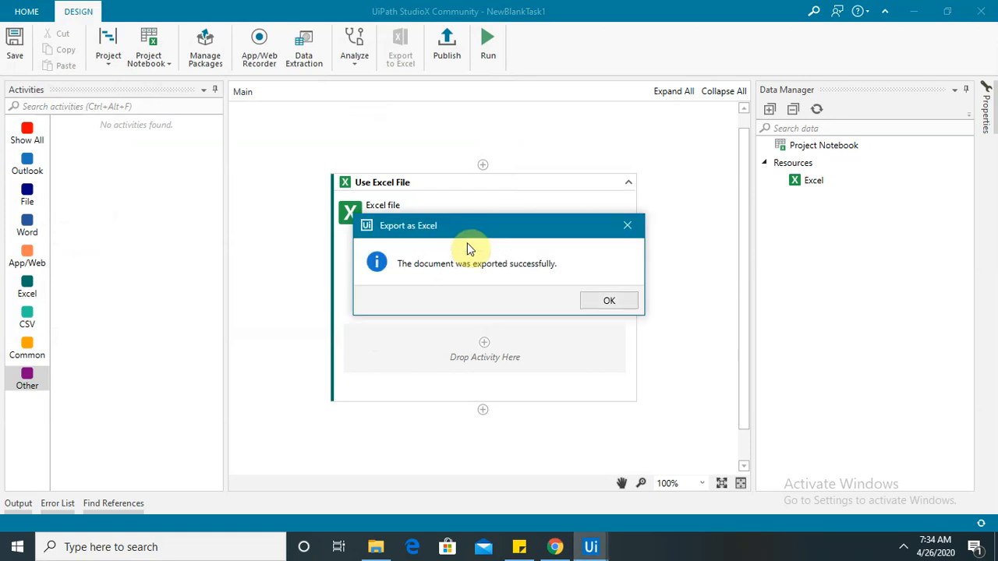
key(Return)
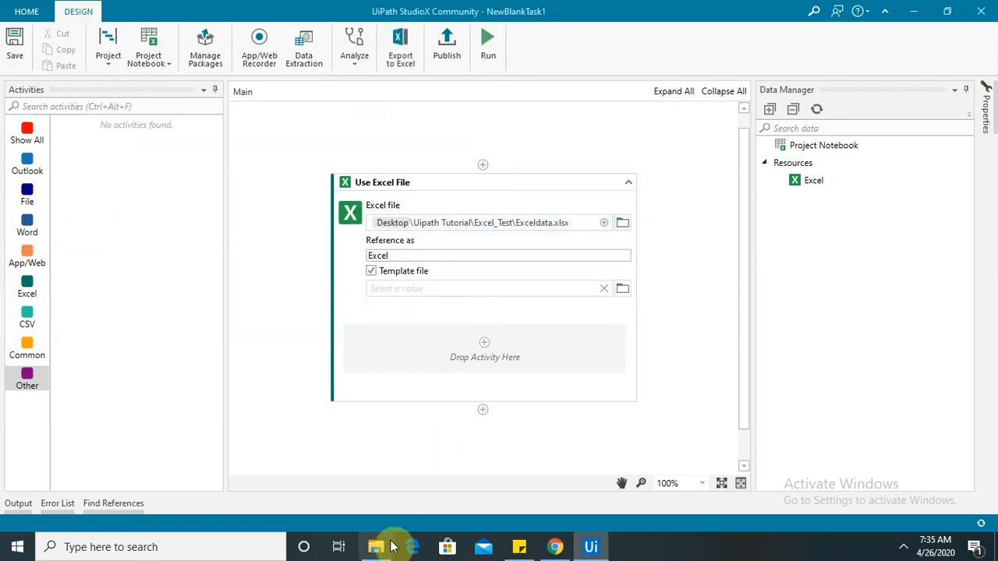
Switch to File Explorer and look for the exported file in the NewBlankTask folder, refreshing the file list
click(378, 549)
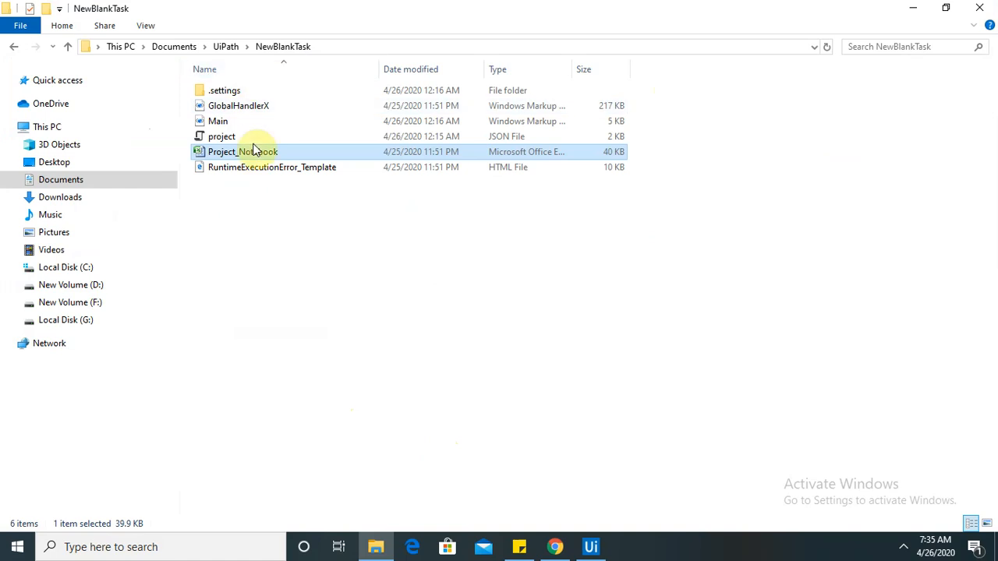
click(265, 277)
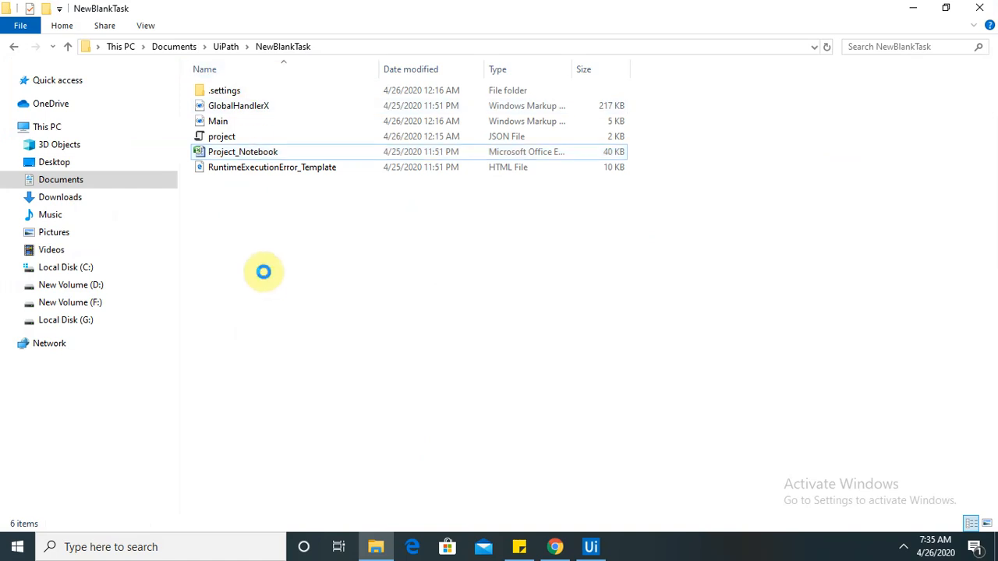
right_click(264, 271)
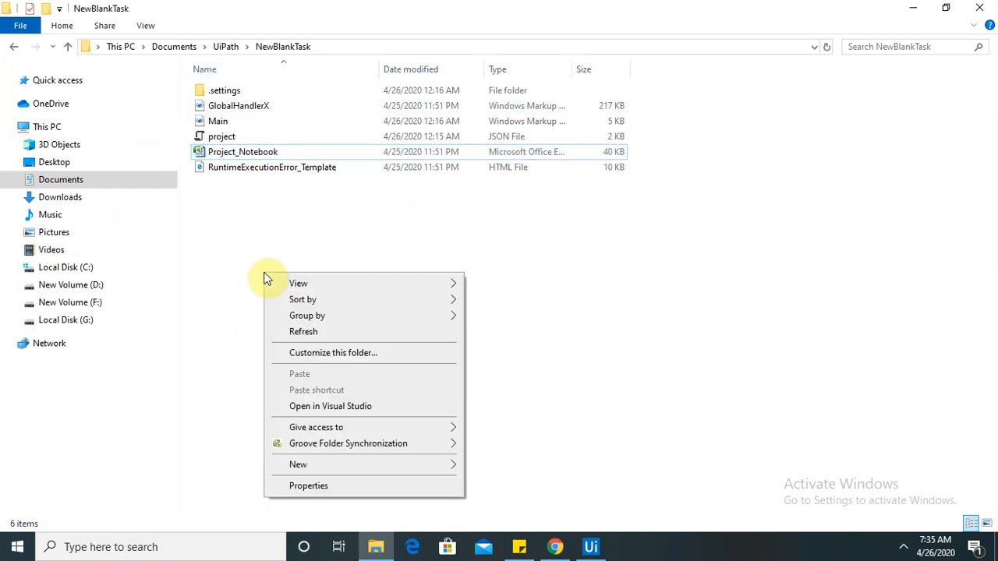
click(322, 336)
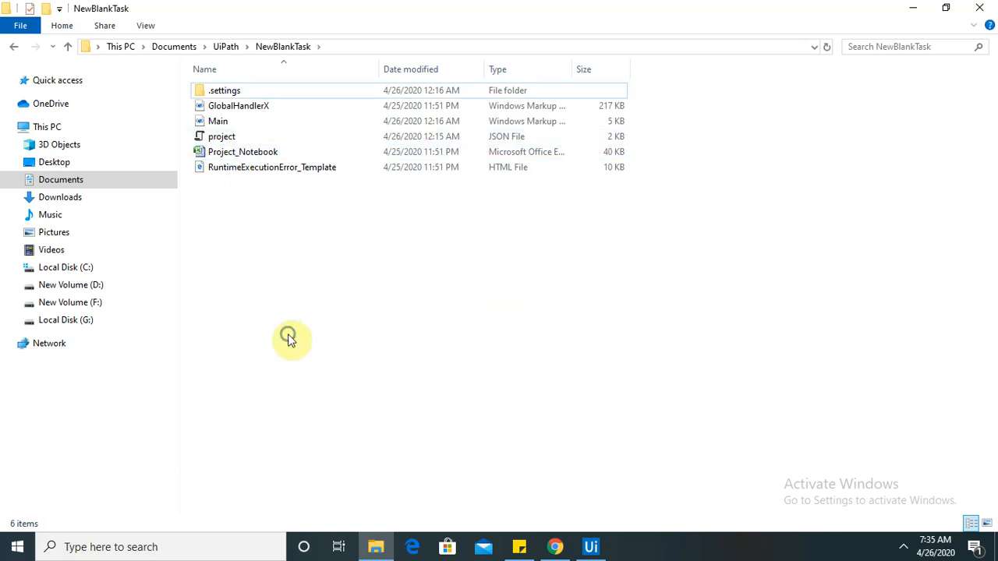
right_click(287, 336)
click(370, 170)
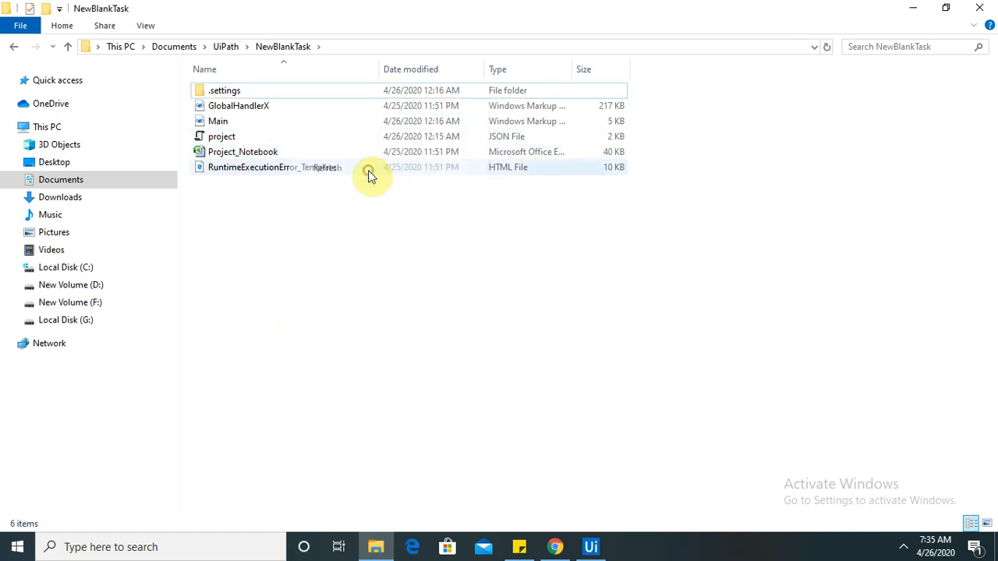
Switch back to UiPath StudioX and check where Export to Excel saves the Main file, without exporting again
click(589, 546)
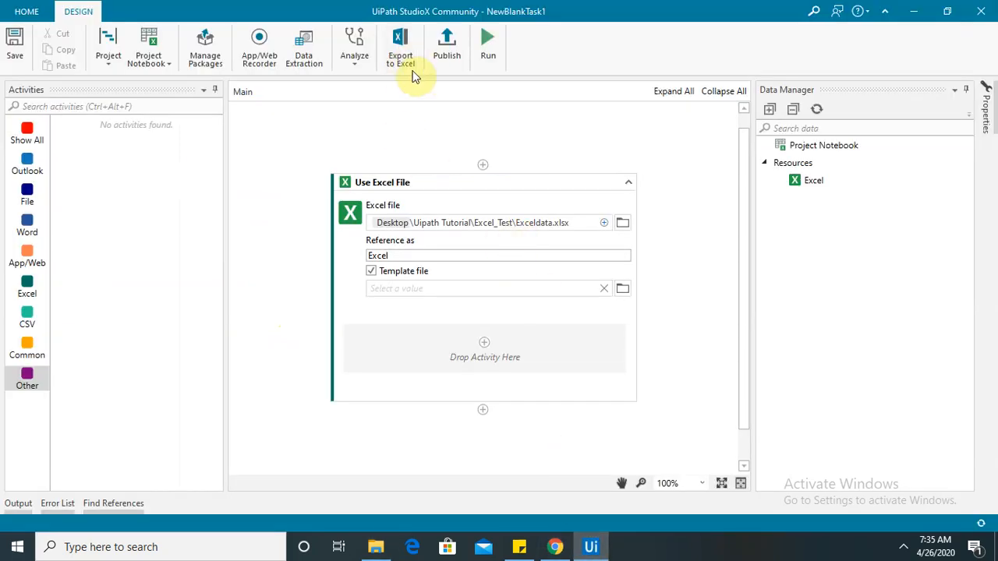
click(398, 67)
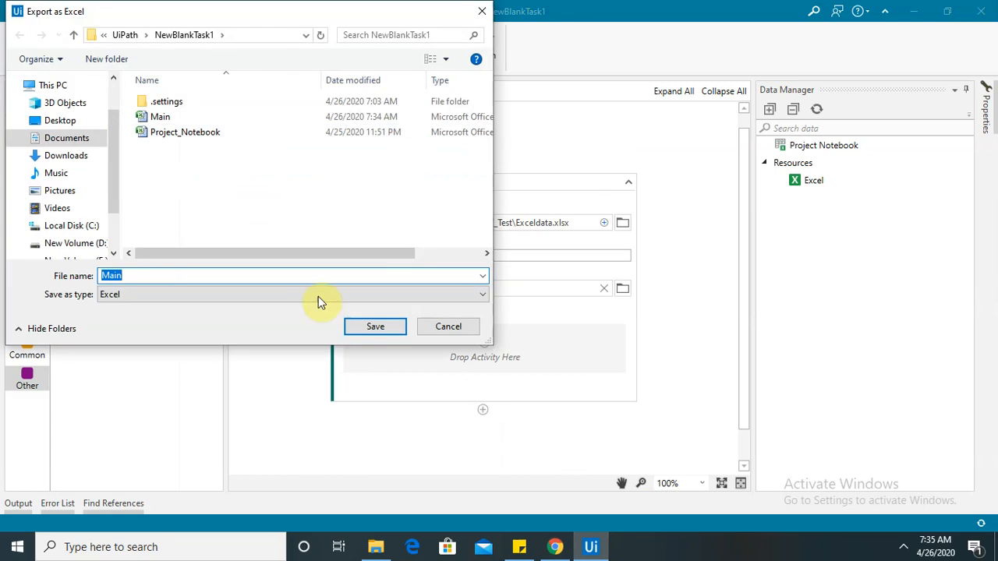
click(209, 112)
drag(190, 133, 241, 171)
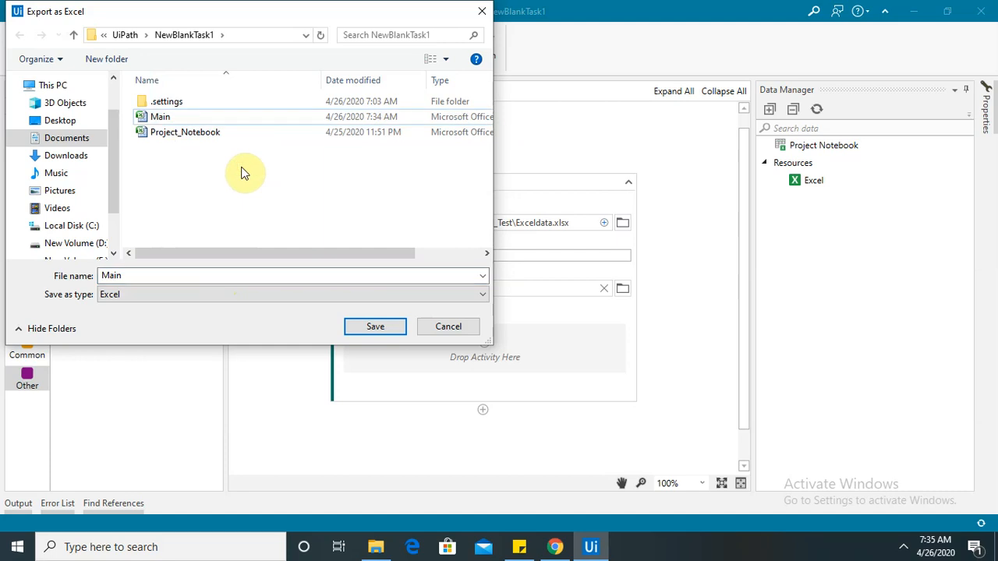
click(449, 326)
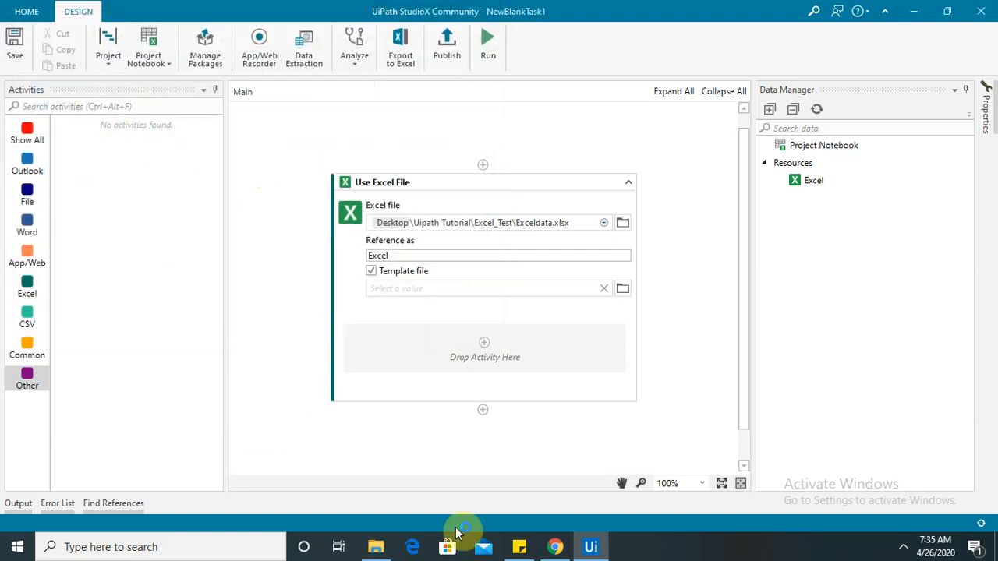
Switch to File Explorer, go to the NewBlankTask1 folder under UiPath and open the exported Main Excel file
click(376, 547)
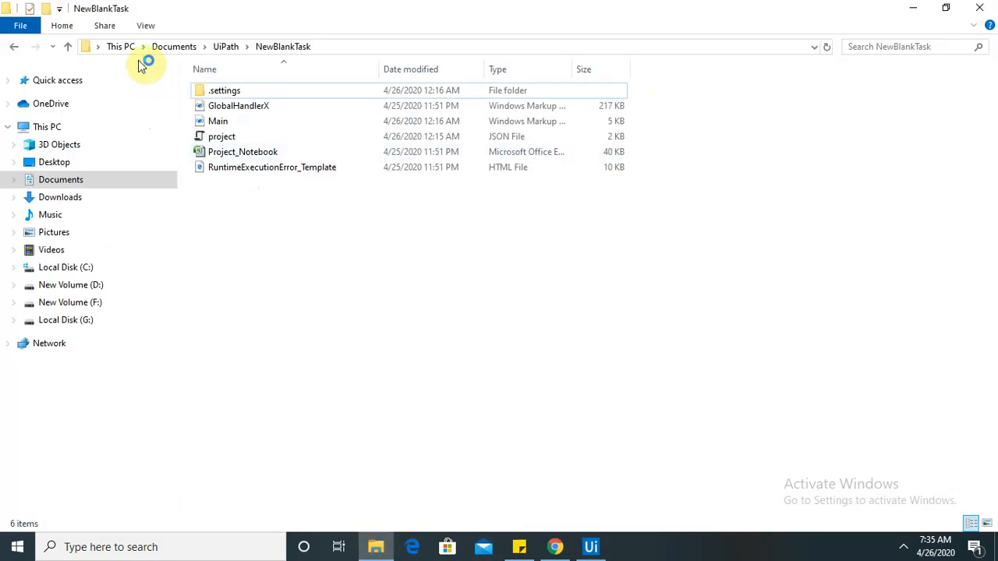
click(68, 49)
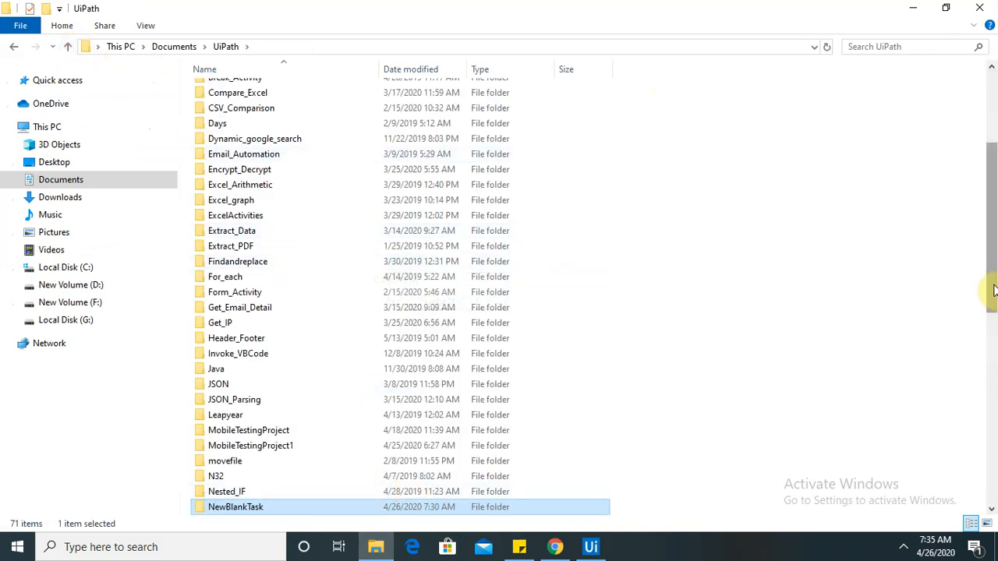
drag(993, 289, 993, 334)
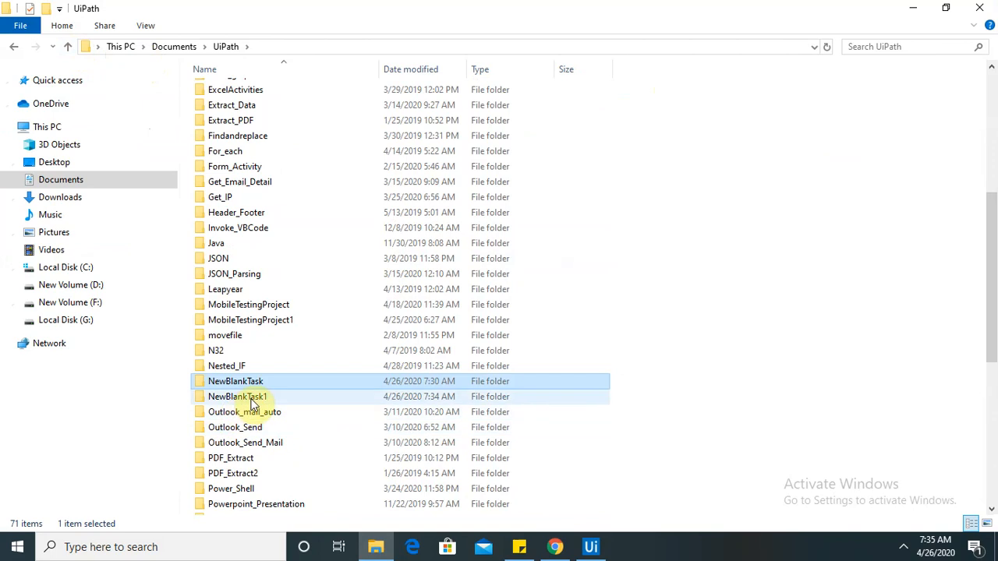
double_click(251, 398)
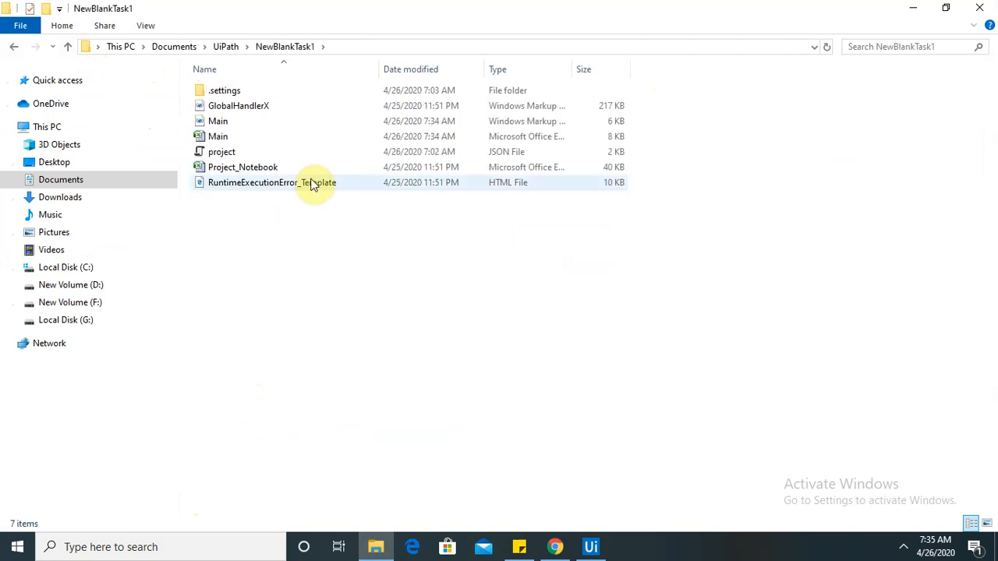
click(230, 138)
double_click(230, 137)
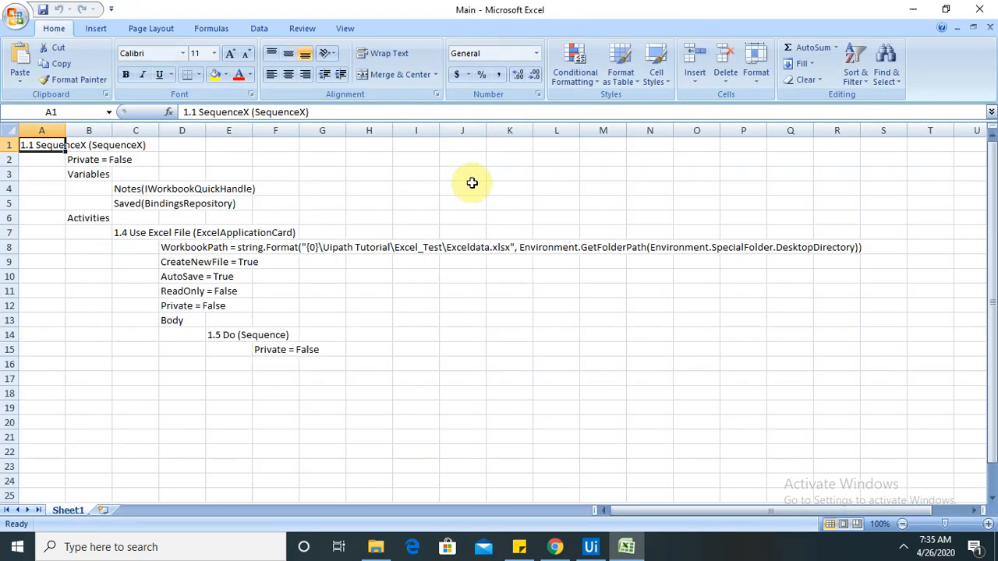
Autofit columns A to C to read the exported workflow details, and close the workbook without saving the changes
double_click(66, 124)
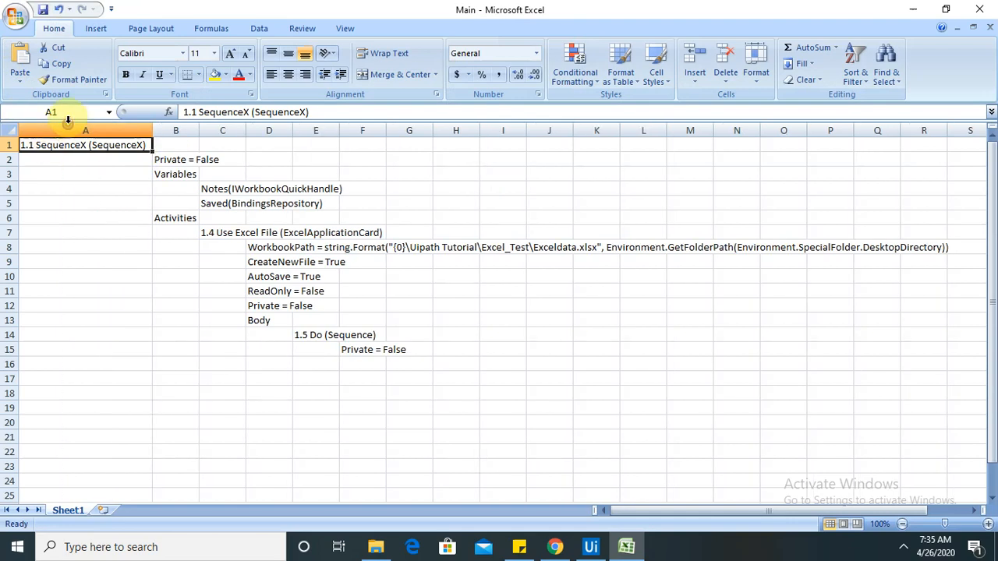
double_click(201, 130)
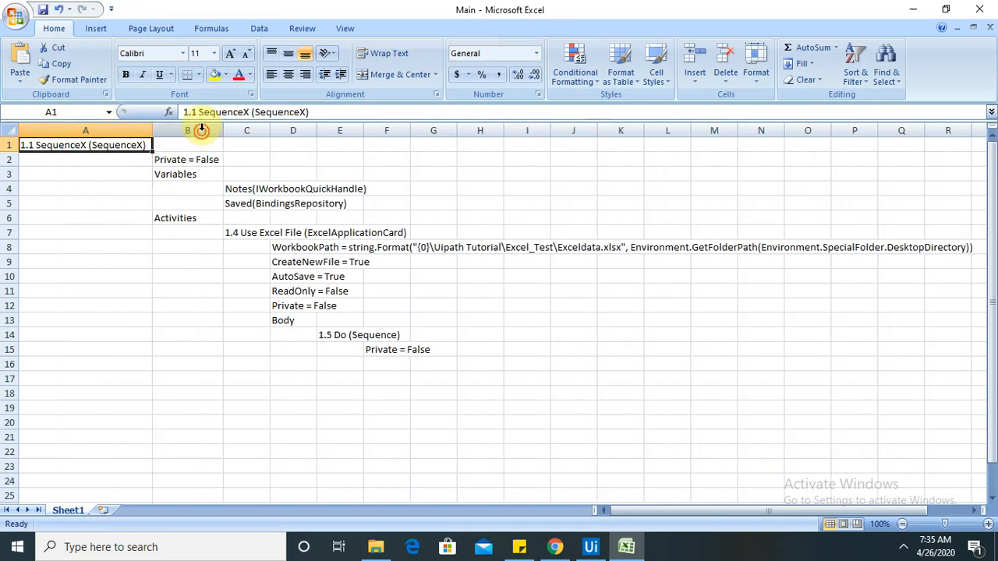
double_click(269, 130)
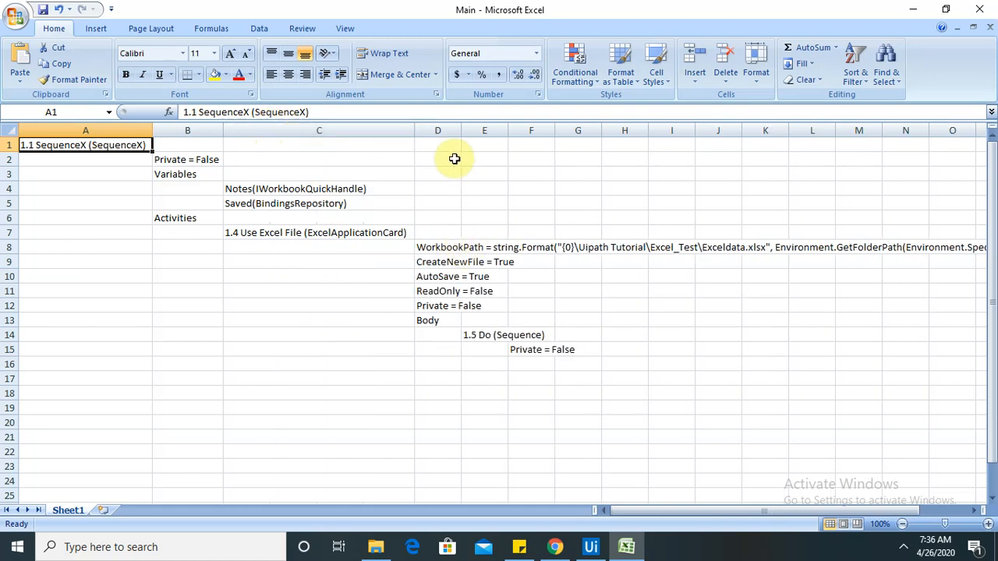
click(461, 132)
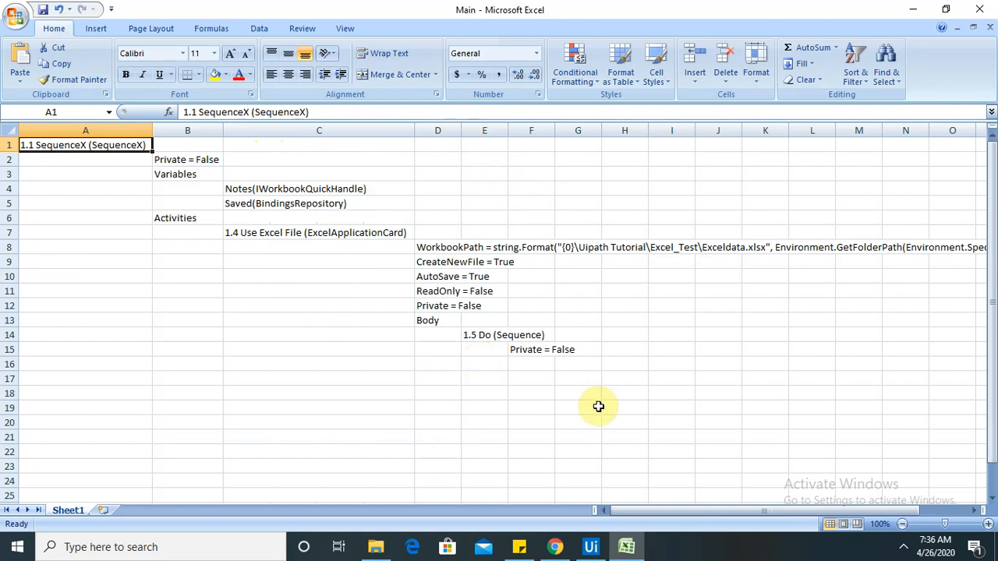
click(982, 9)
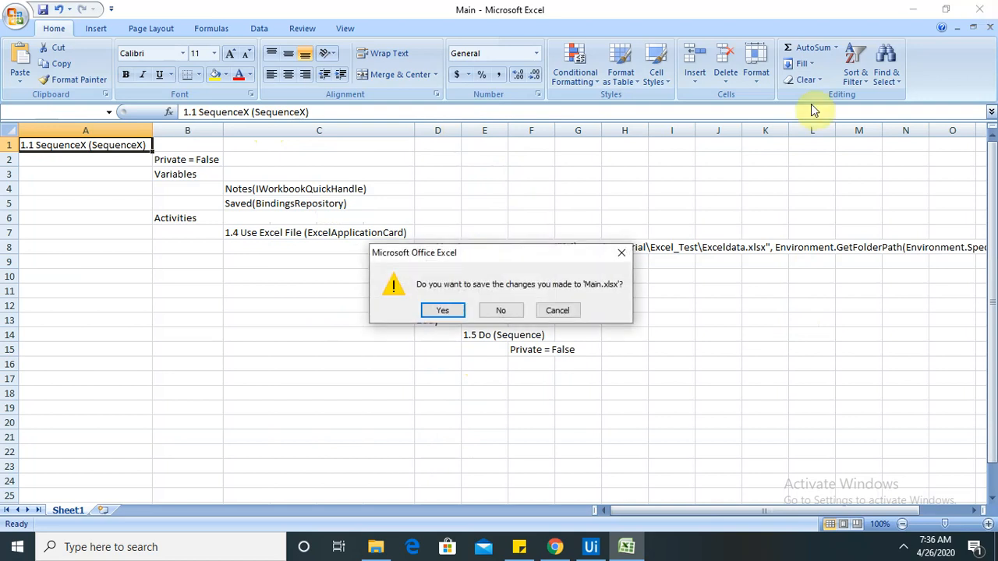
click(500, 310)
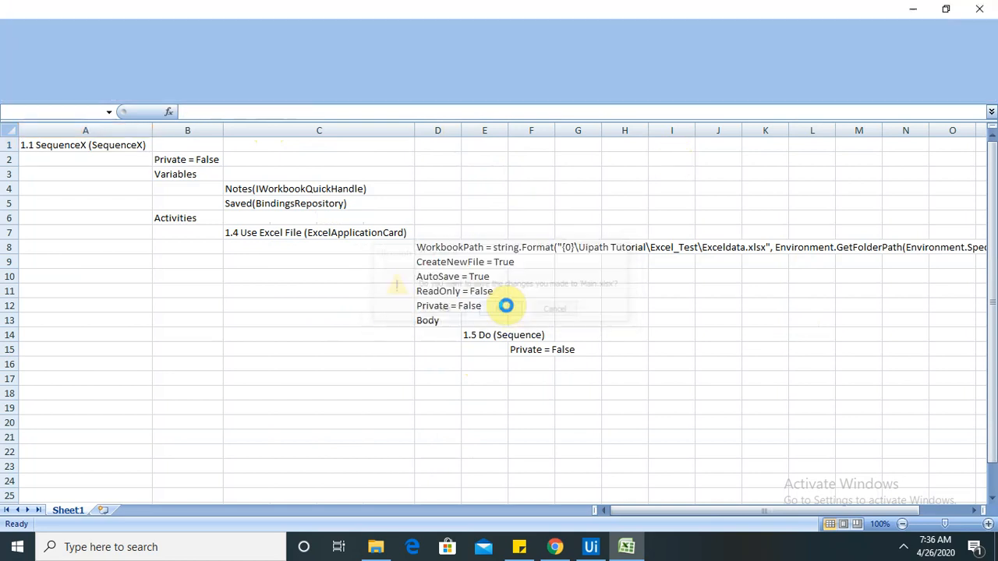
Switch to UiPath StudioX and examine the Output, Error List, Find References, Data Manager and SequenceX Properties views
click(583, 550)
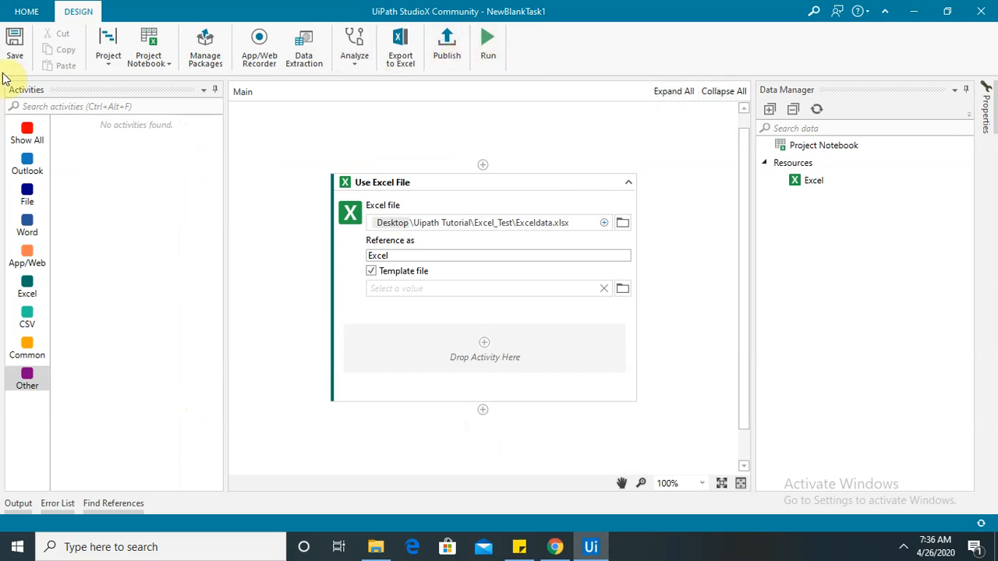
click(135, 96)
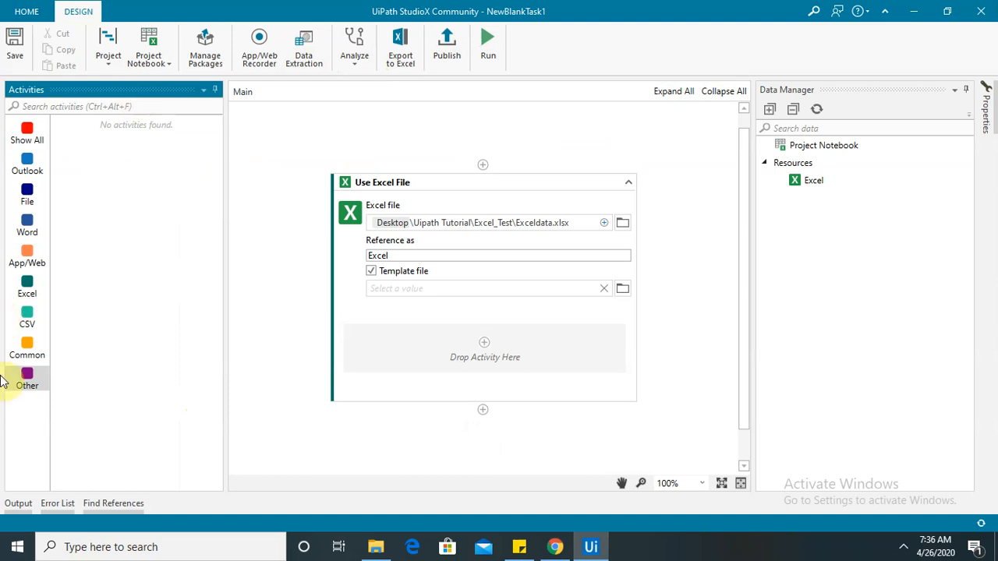
click(17, 504)
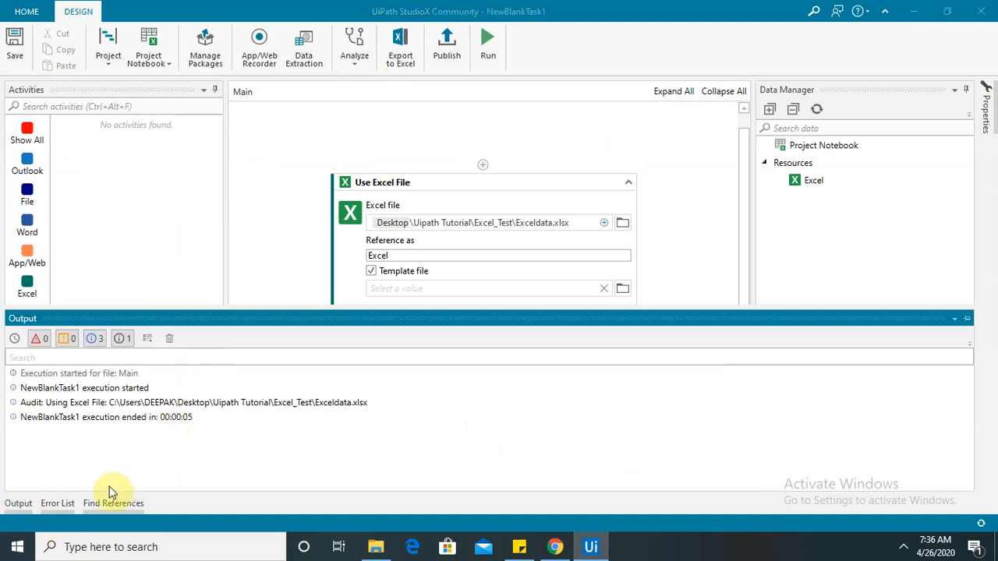
click(68, 504)
click(102, 507)
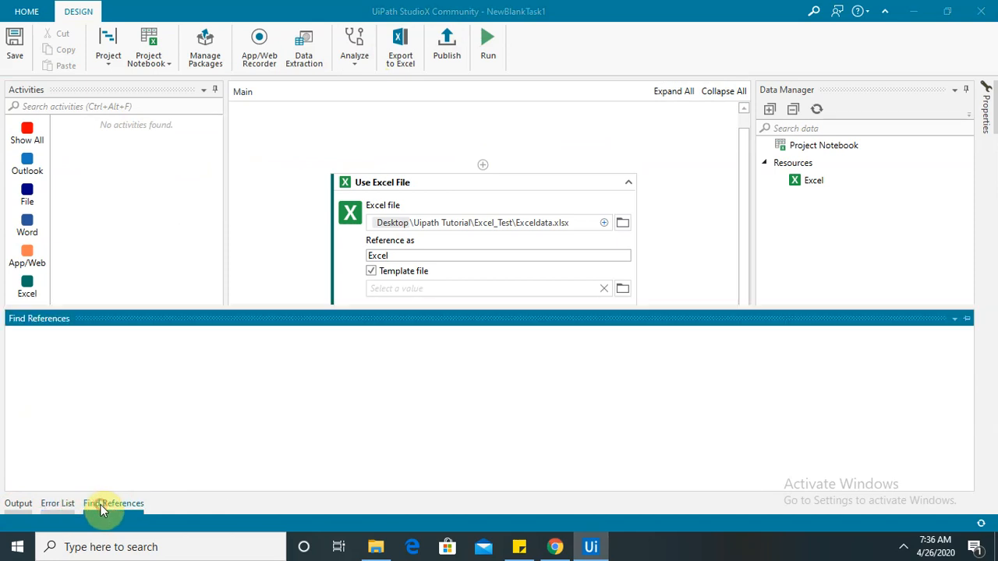
click(110, 503)
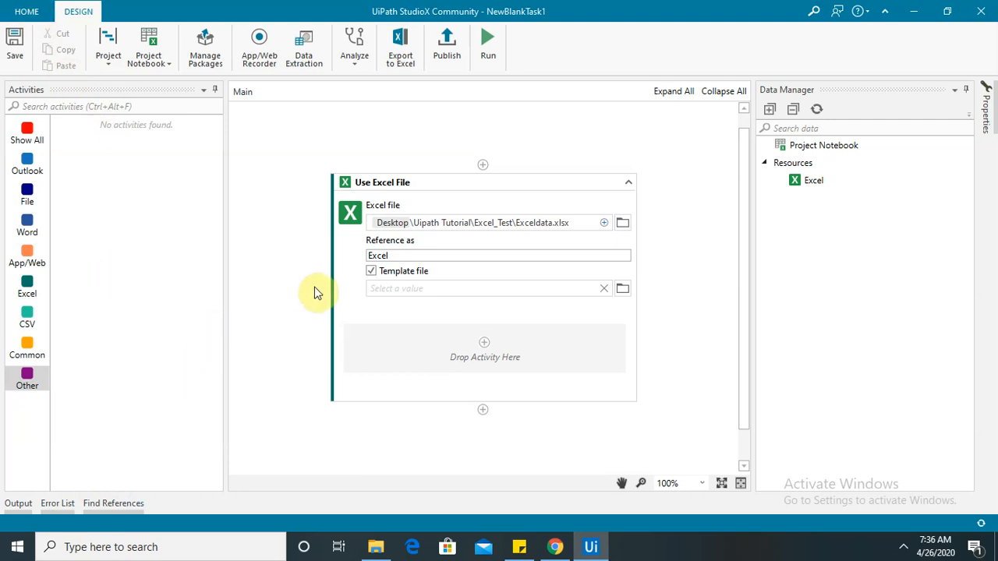
click(772, 111)
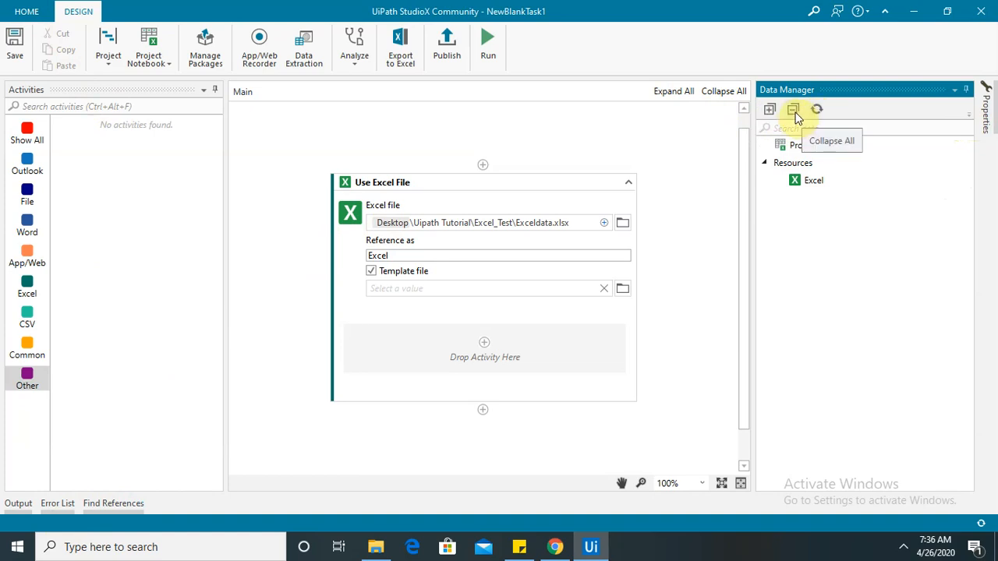
click(984, 111)
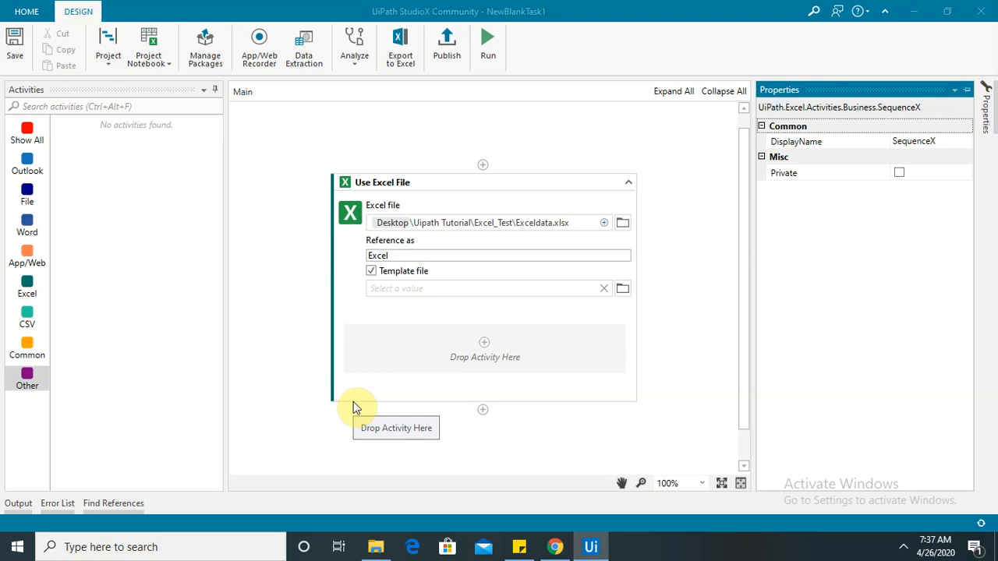
click(903, 550)
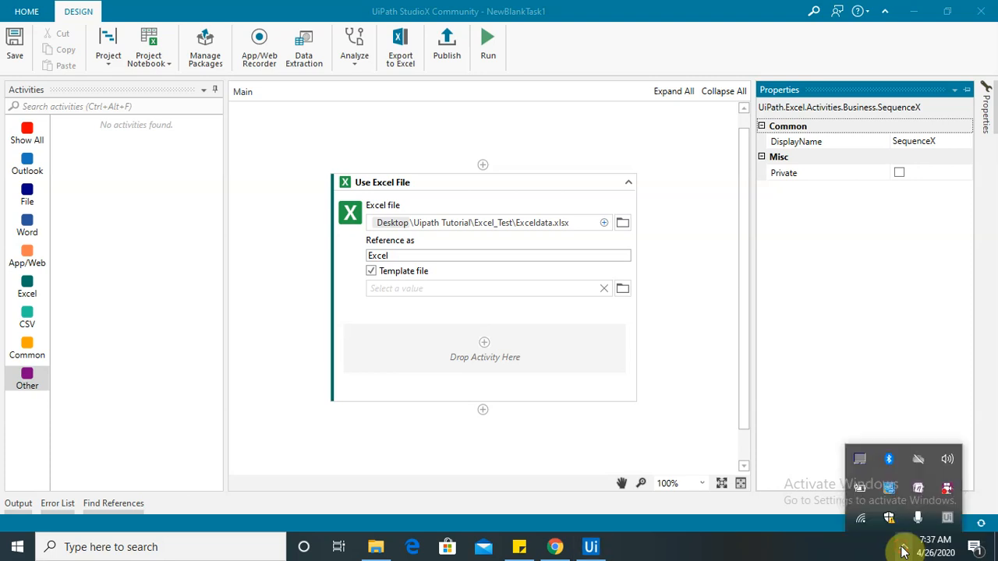
click(951, 492)
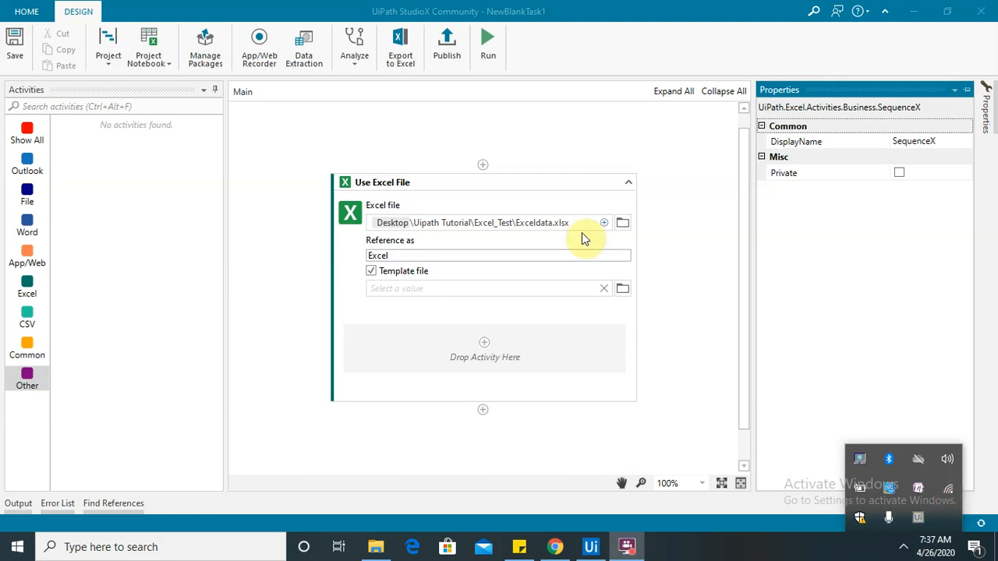